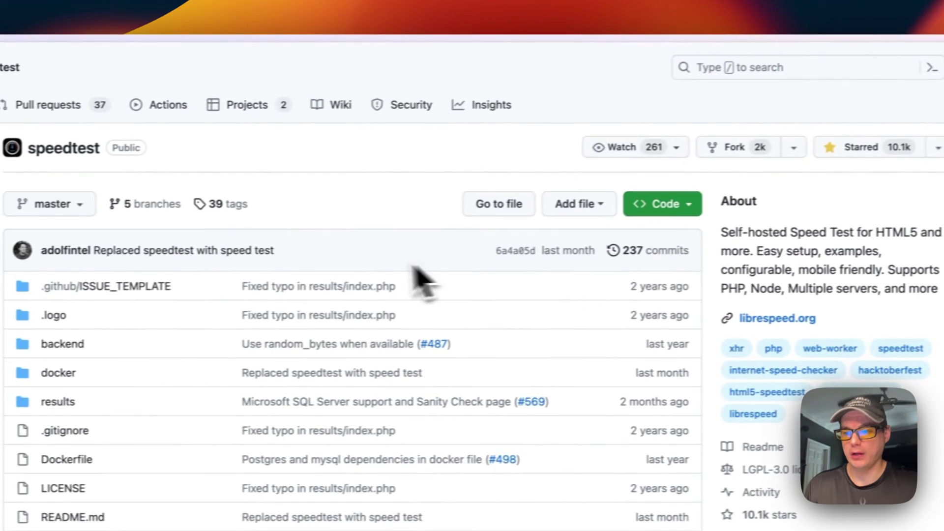
- Highlight the README's tagline and lightweight speed test description, then clear the highlight
scroll(125, 291, down, 5)
scroll(386, 275, down, 20)
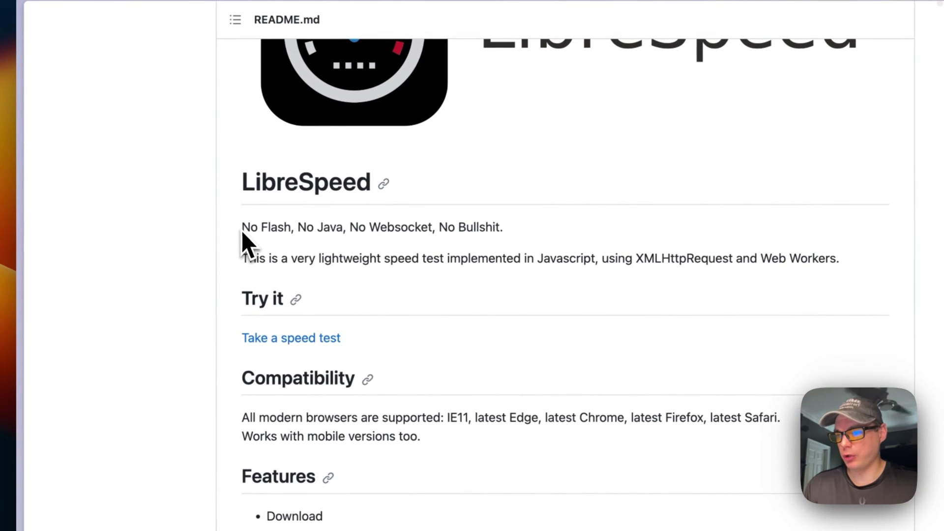
drag(56, 266, 276, 268)
drag(462, 228, 520, 251)
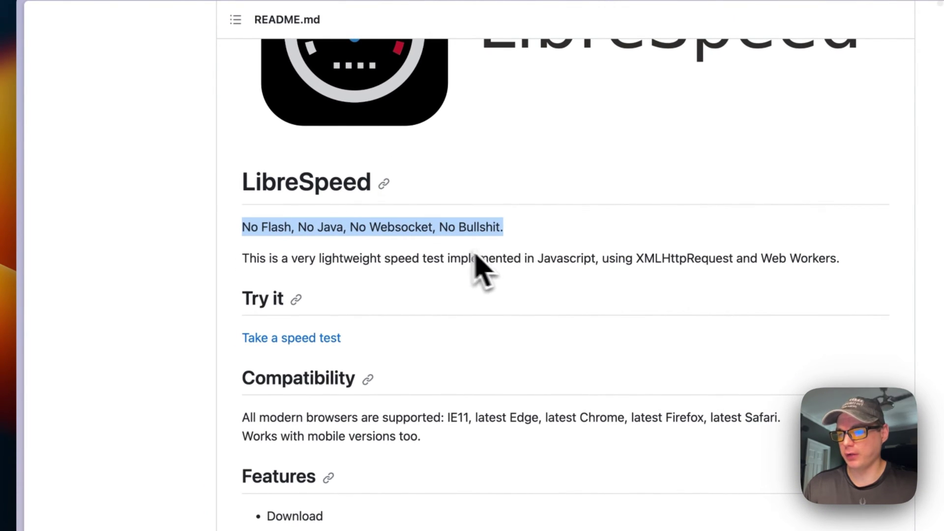
drag(244, 260, 735, 269)
drag(545, 249, 623, 240)
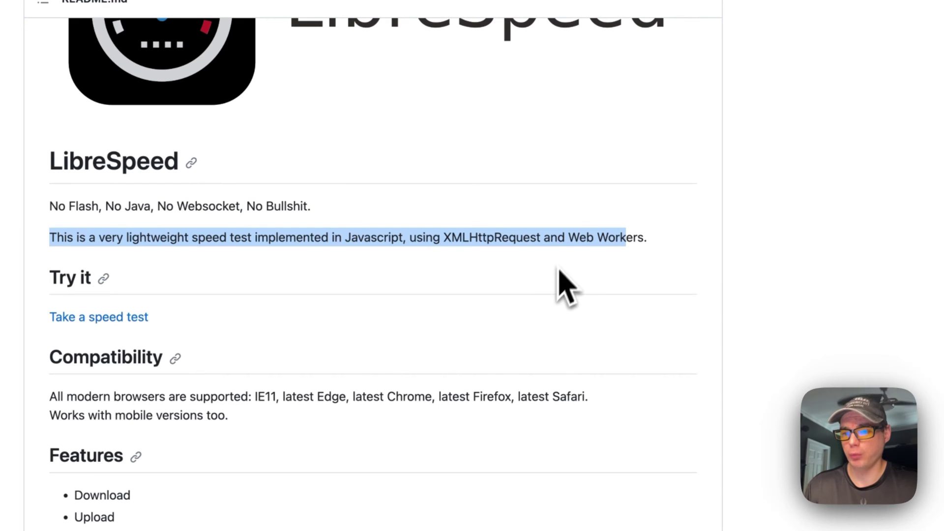
click(334, 309)
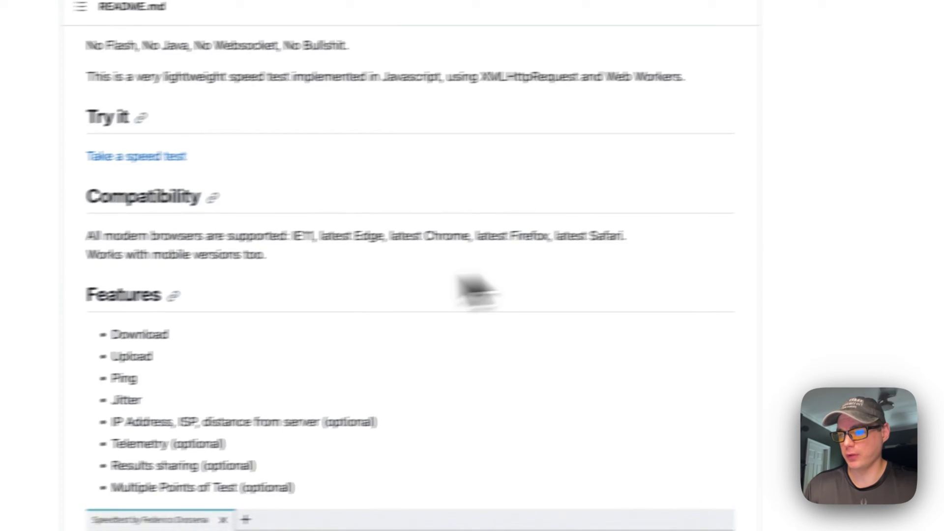
- Read further down the README, then return up to the LibreSpeed heading
scroll(418, 266, down, 3)
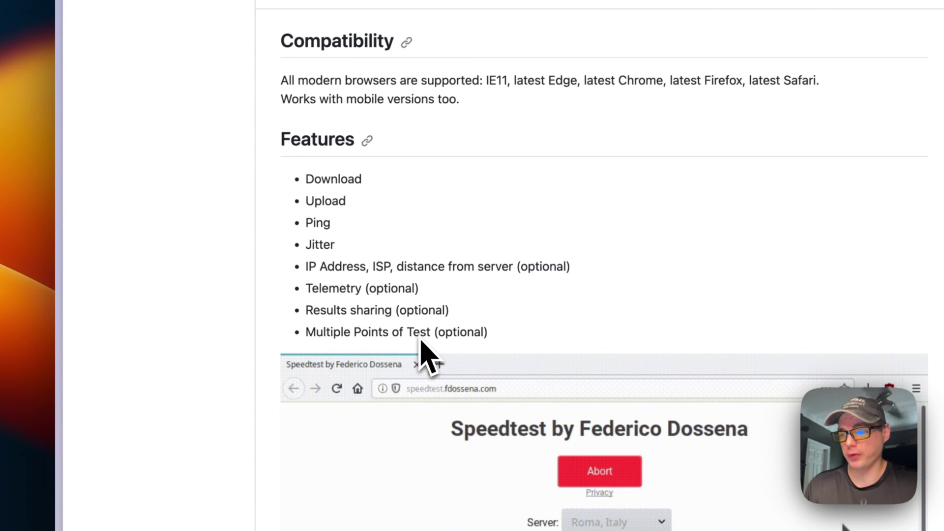
scroll(194, 327, down, 12)
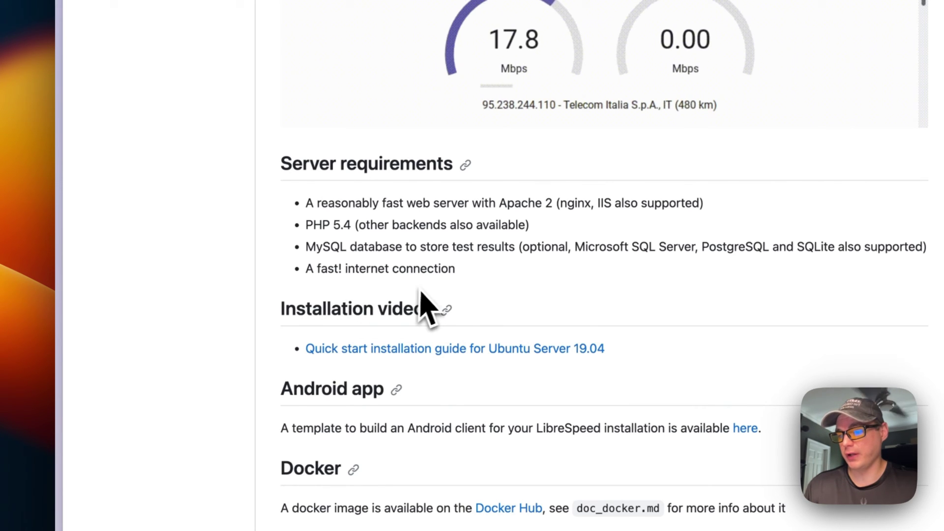
scroll(200, 327, down, 6)
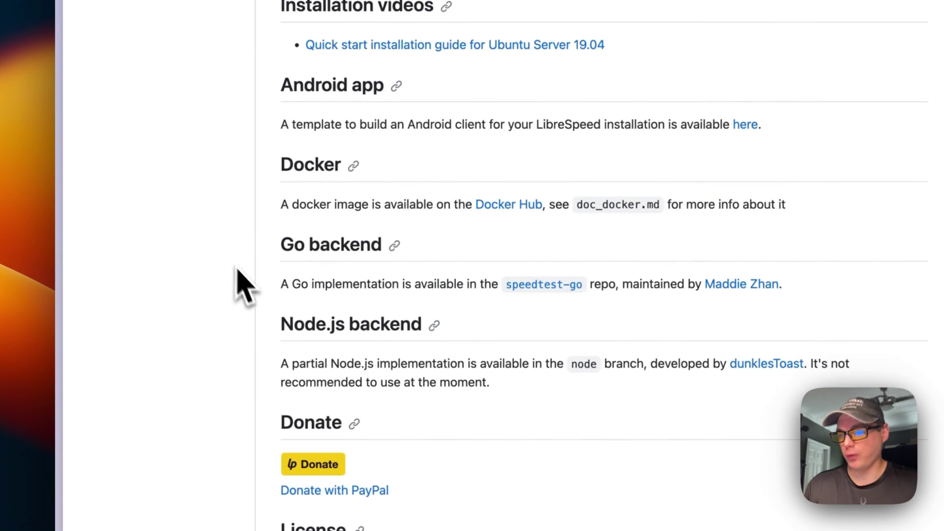
scroll(242, 284, up, 20)
scroll(199, 225, up, 1)
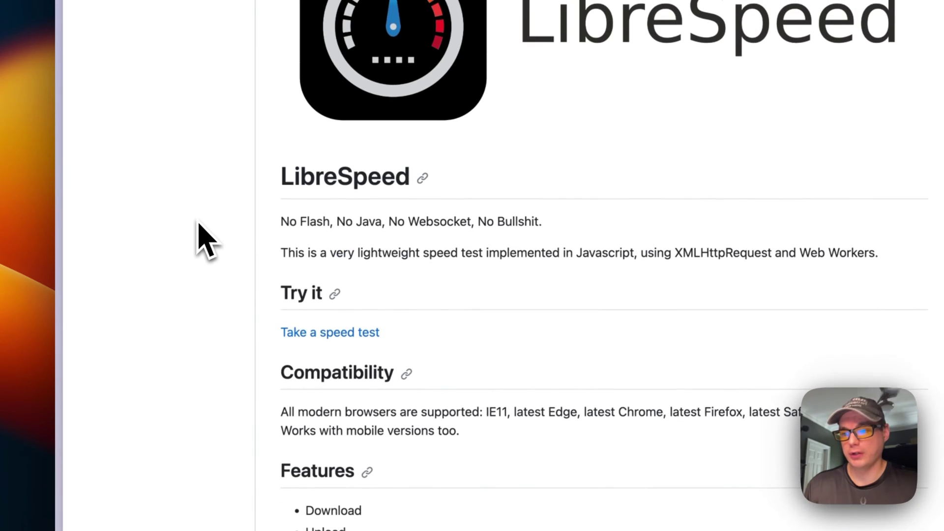
- Open docker-compose-librespeed.yml inside the how-to-install-librespeed-on-casa-os folder
scroll(199, 225, up, 20)
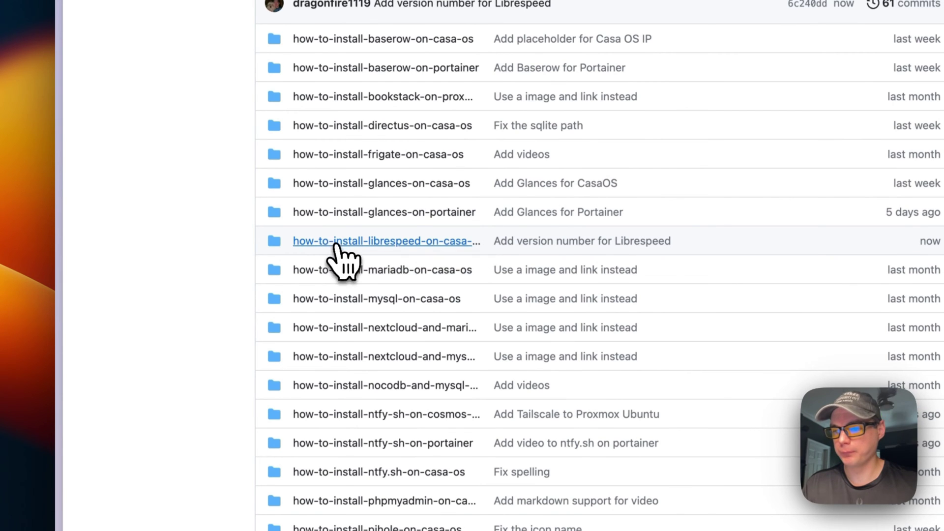
click(336, 242)
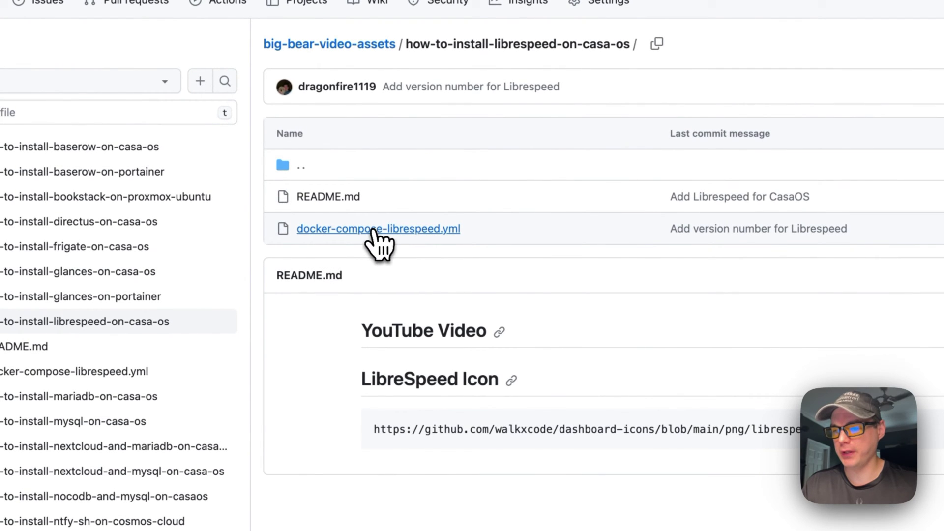
click(372, 230)
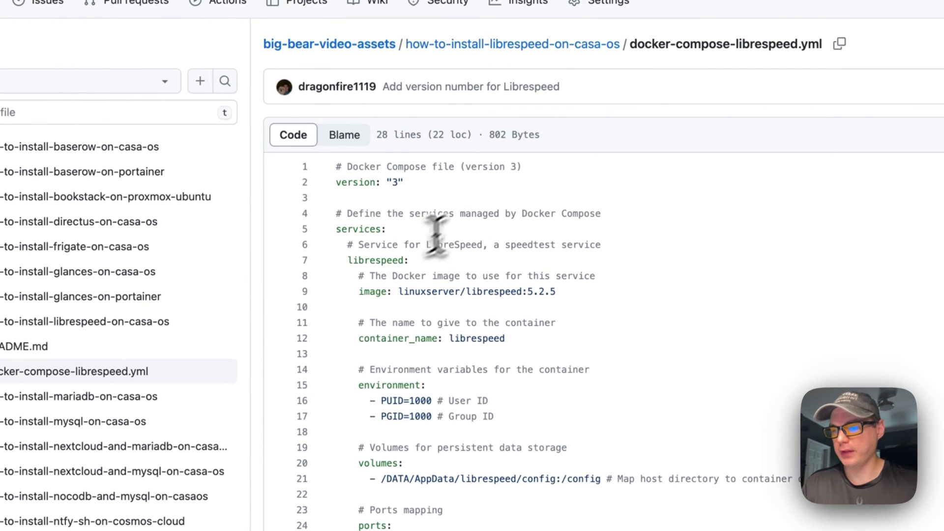
drag(336, 167, 431, 181)
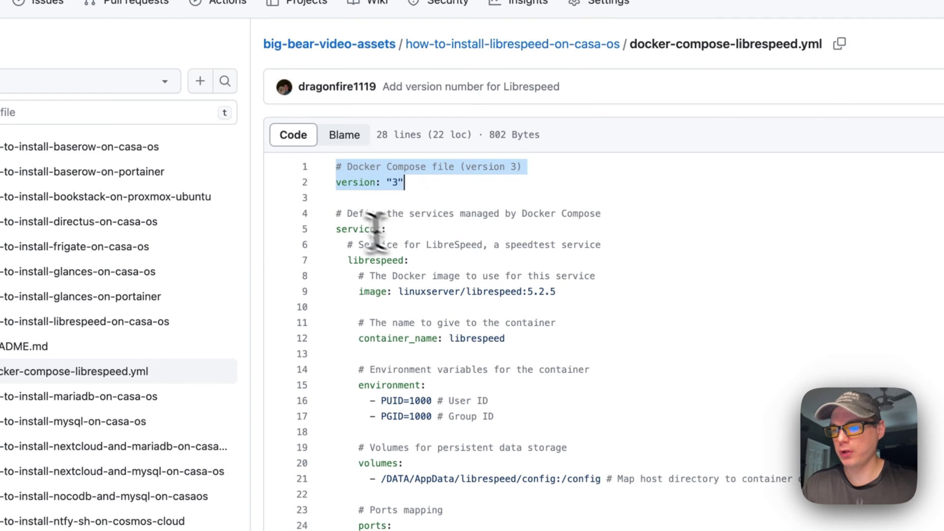
drag(332, 213, 400, 231)
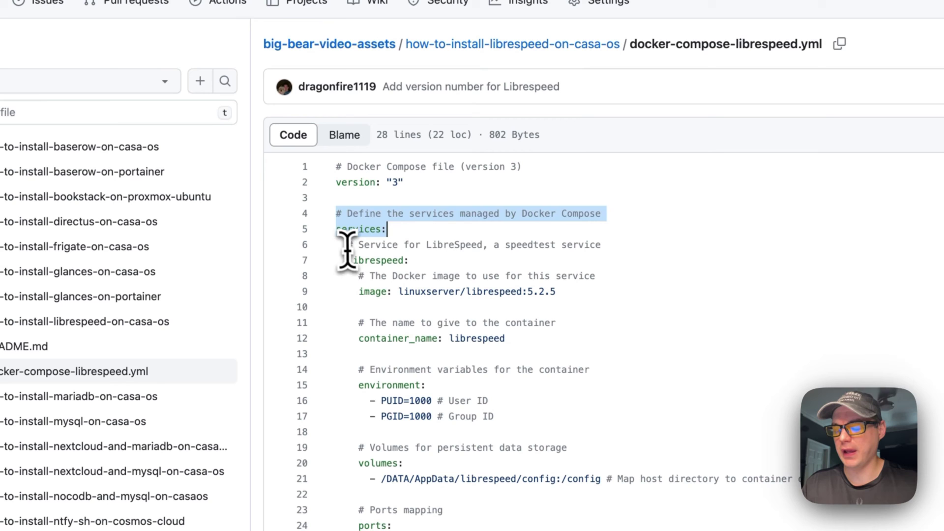
drag(341, 244, 426, 261)
double_click(362, 228)
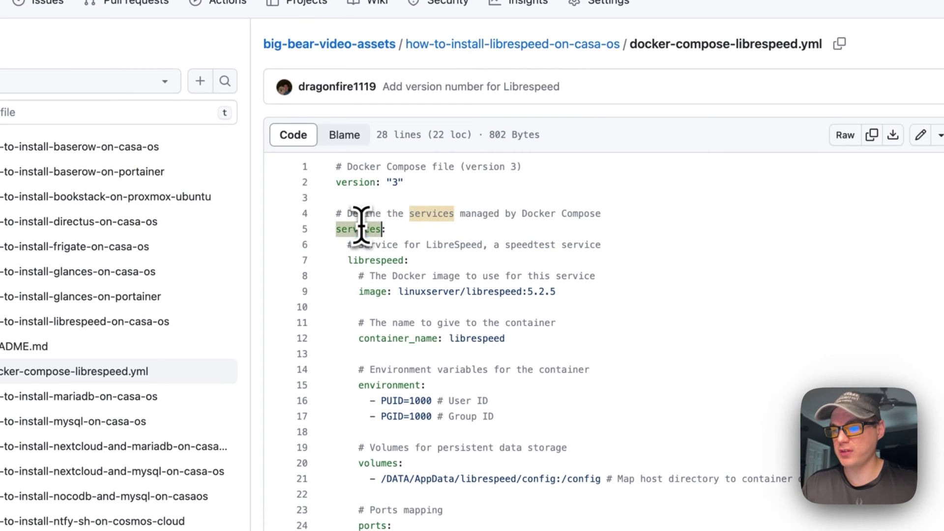
double_click(378, 260)
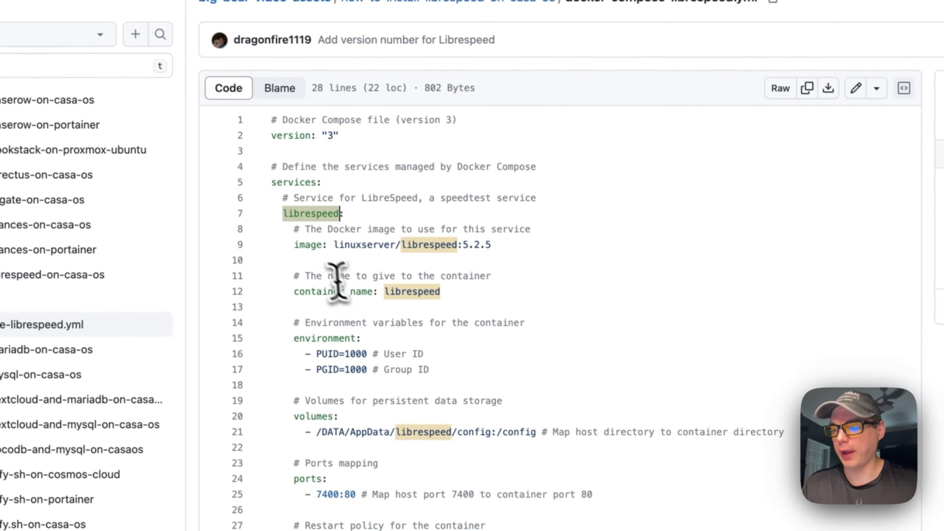
drag(340, 277, 537, 277)
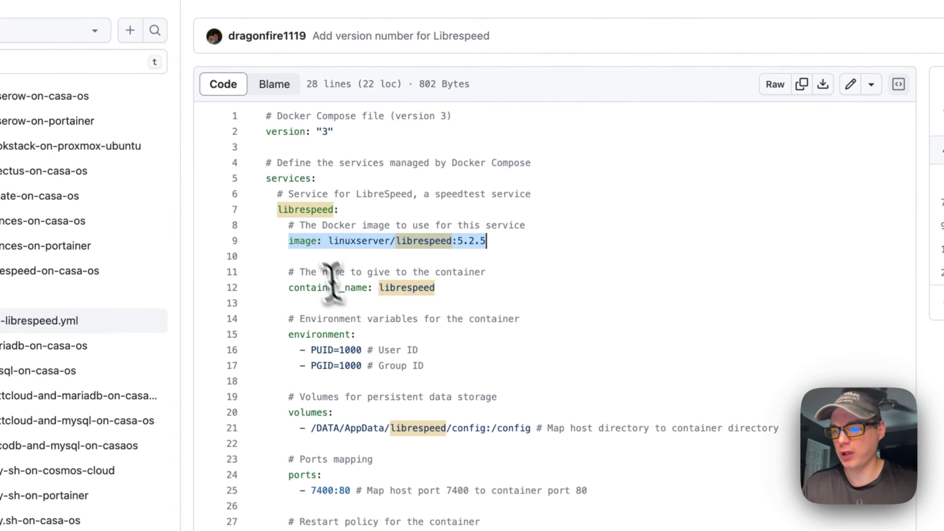
double_click(329, 241)
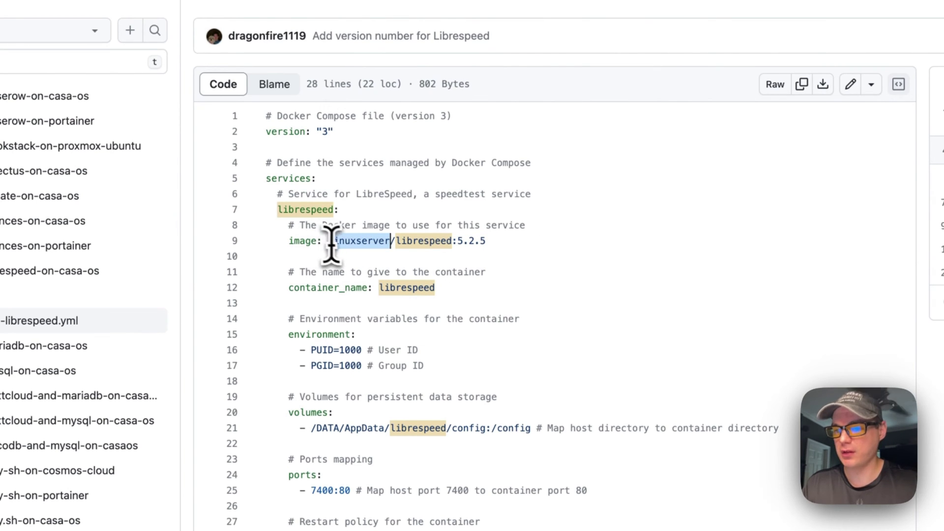
double_click(404, 241)
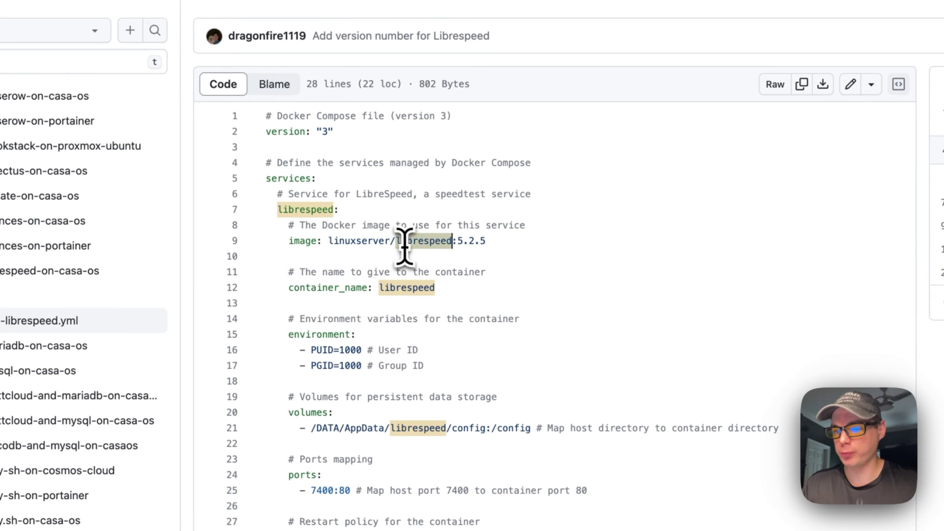
double_click(462, 241)
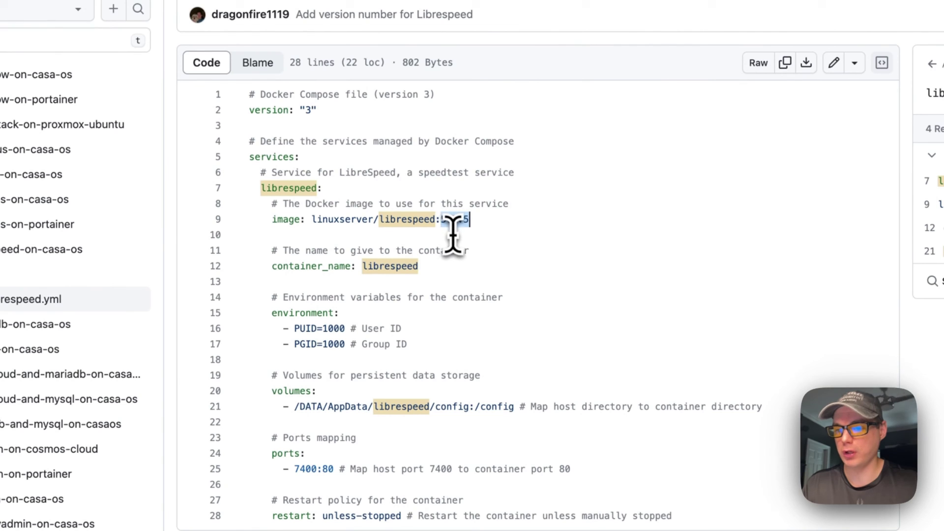
drag(447, 219, 523, 221)
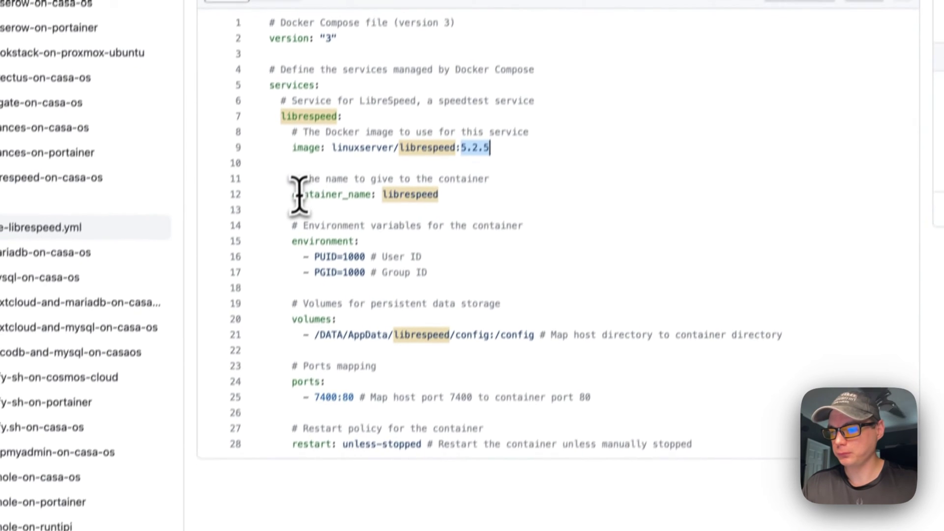
drag(301, 145, 548, 152)
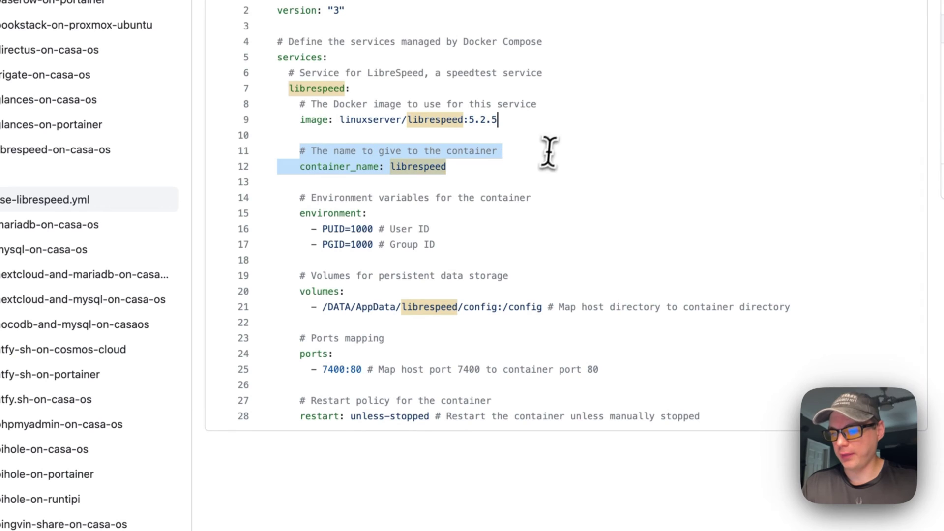
click(412, 169)
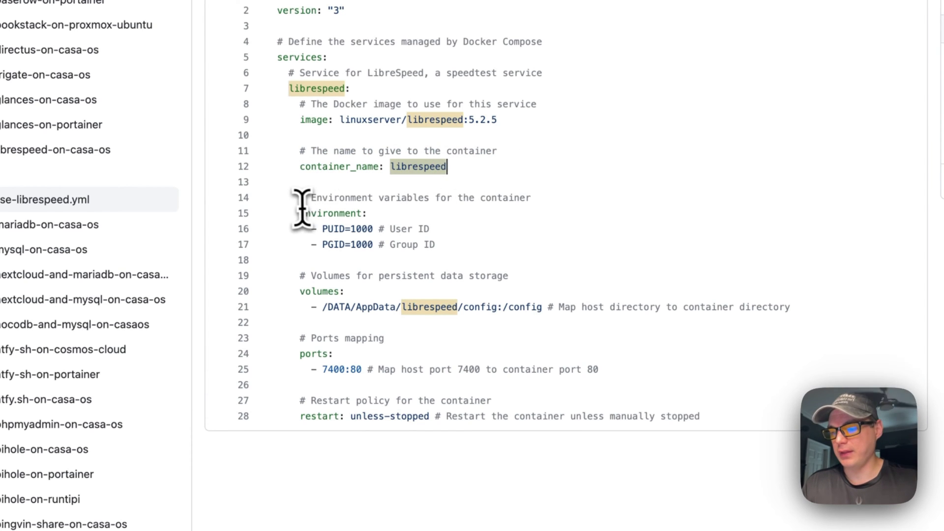
drag(299, 210, 458, 262)
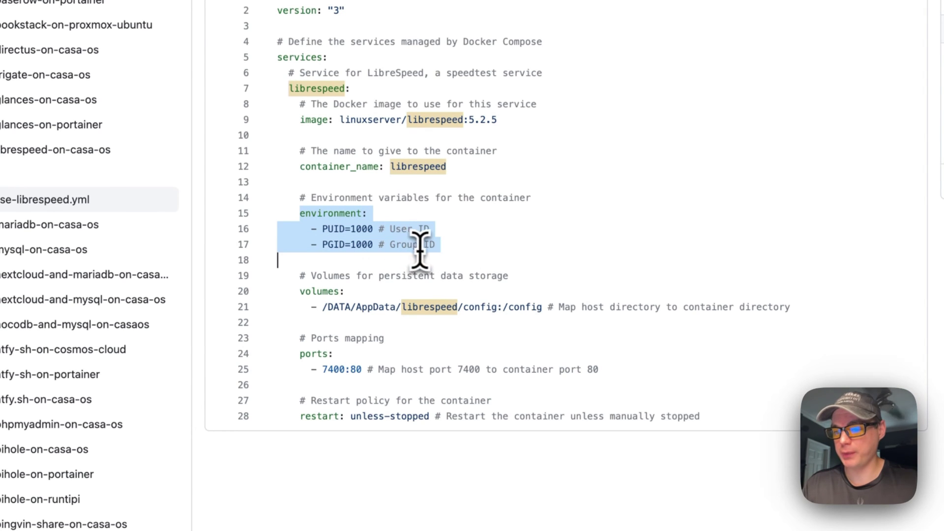
scroll(413, 261, down, 1)
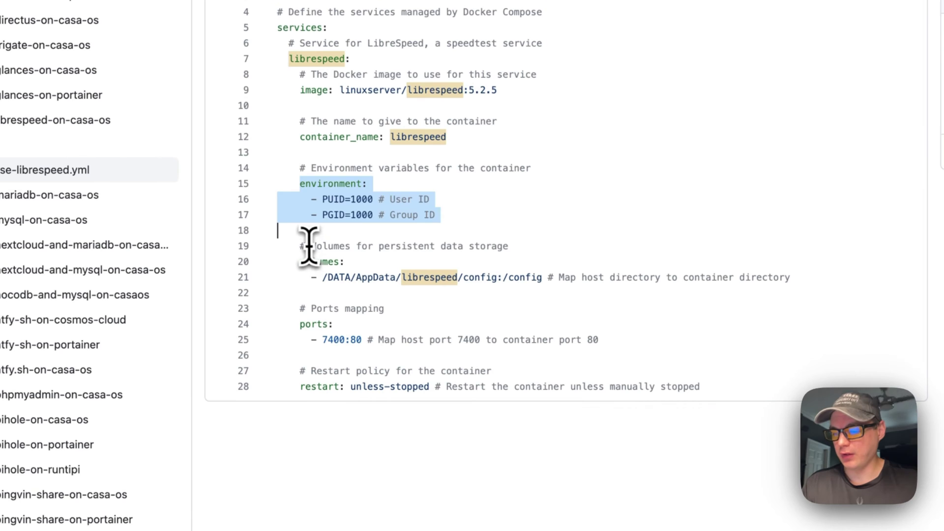
drag(311, 245, 509, 246)
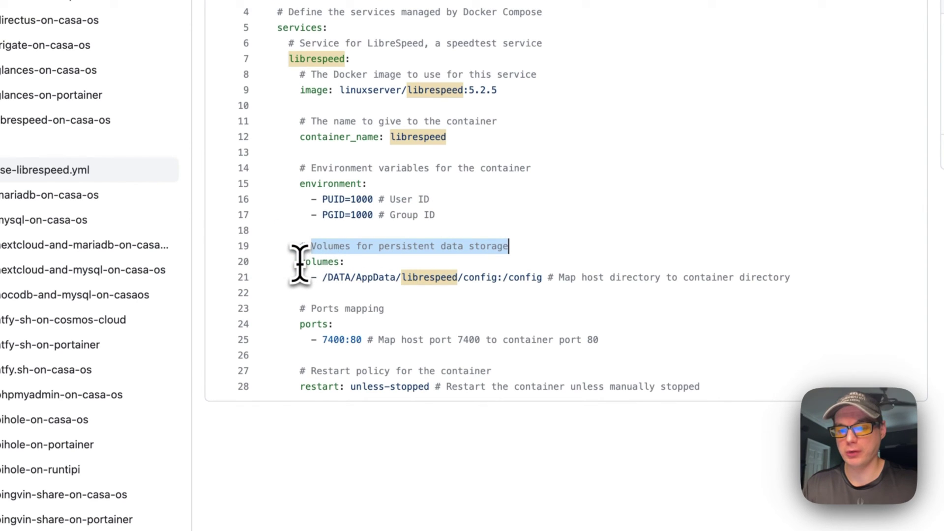
drag(299, 264, 421, 278)
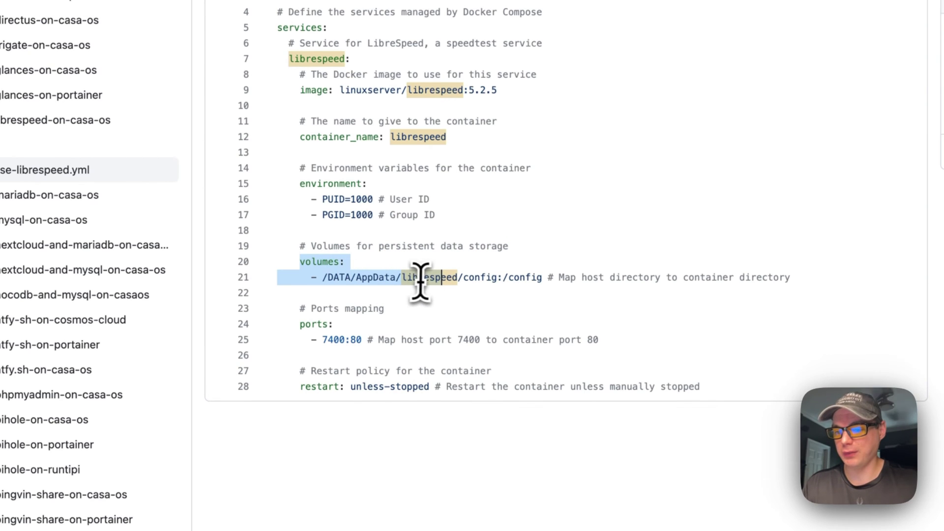
click(319, 278)
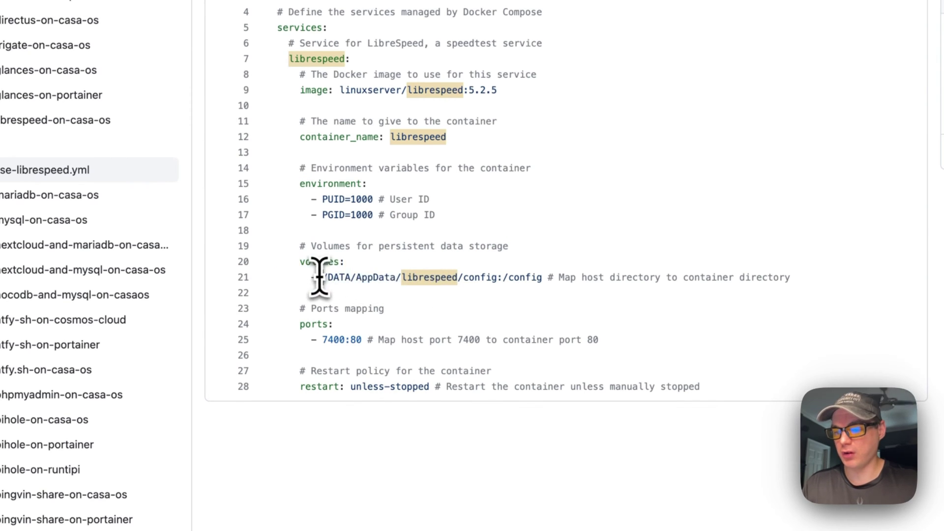
drag(320, 278, 498, 277)
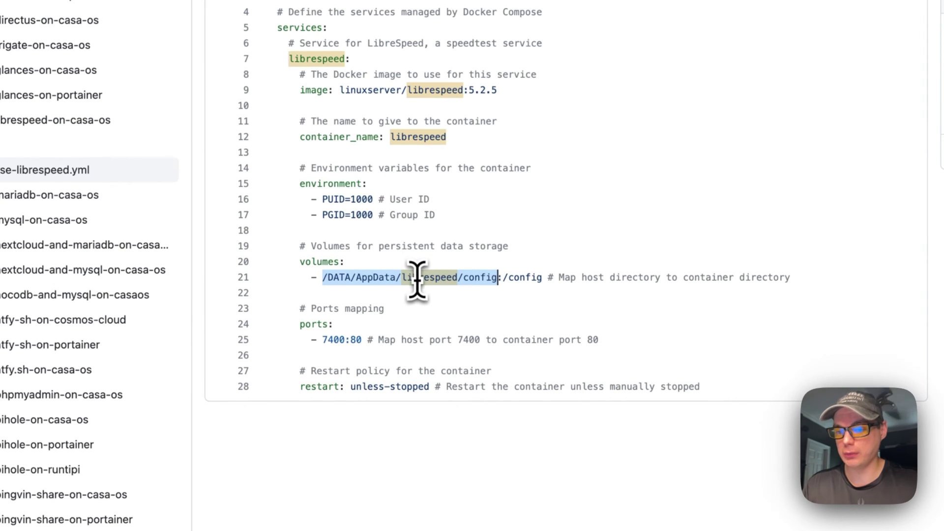
drag(502, 278, 543, 278)
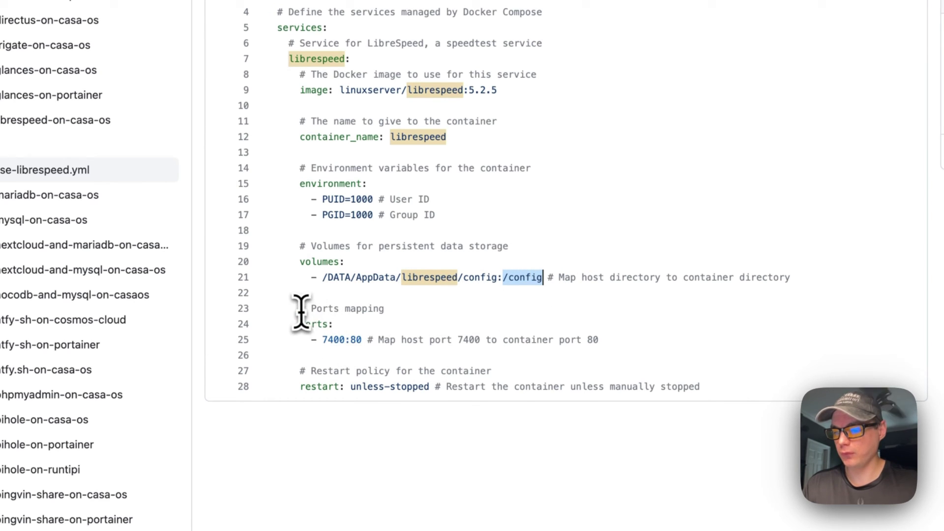
drag(300, 309, 649, 334)
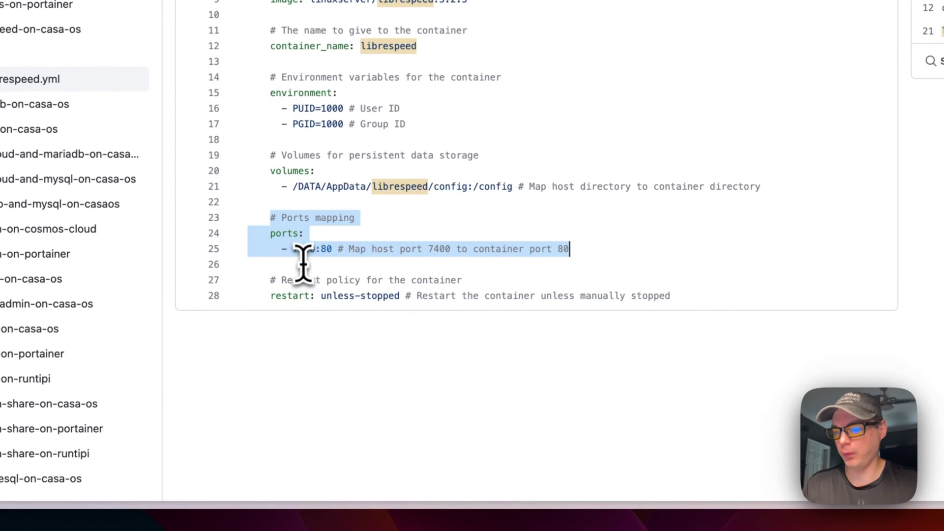
click(296, 249)
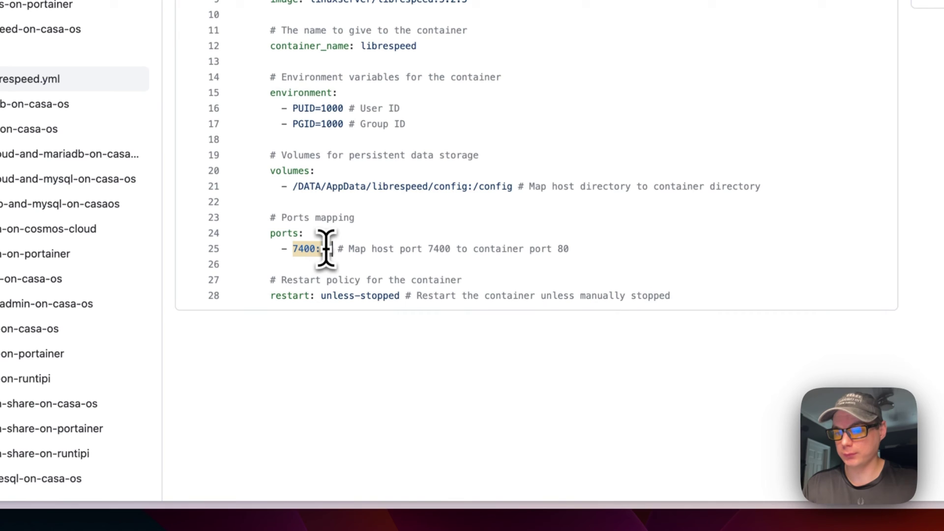
drag(269, 279, 672, 295)
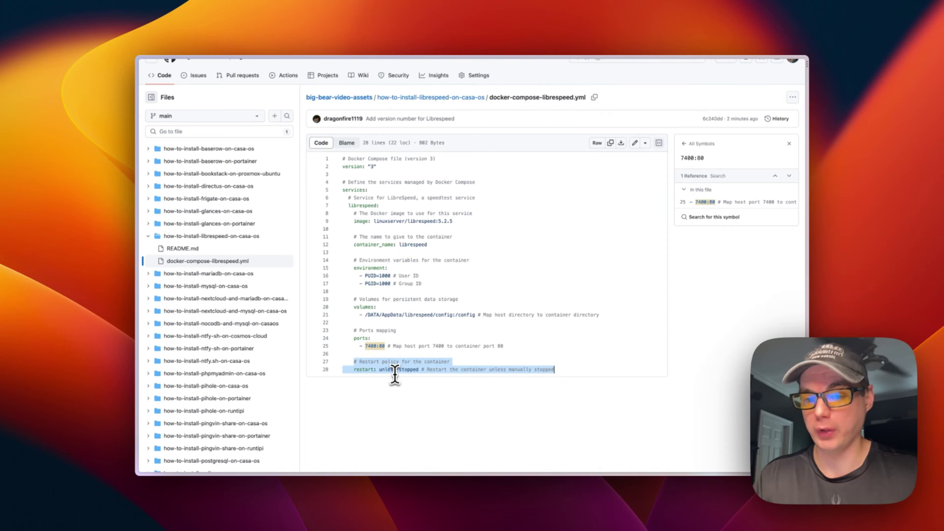
- Start a custom app install from the CasaOS App Store
click(414, 281)
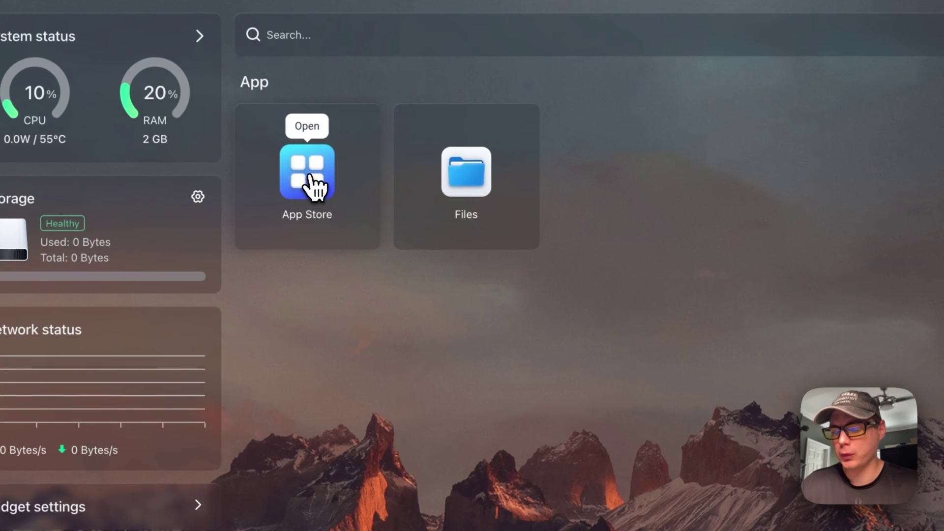
click(311, 176)
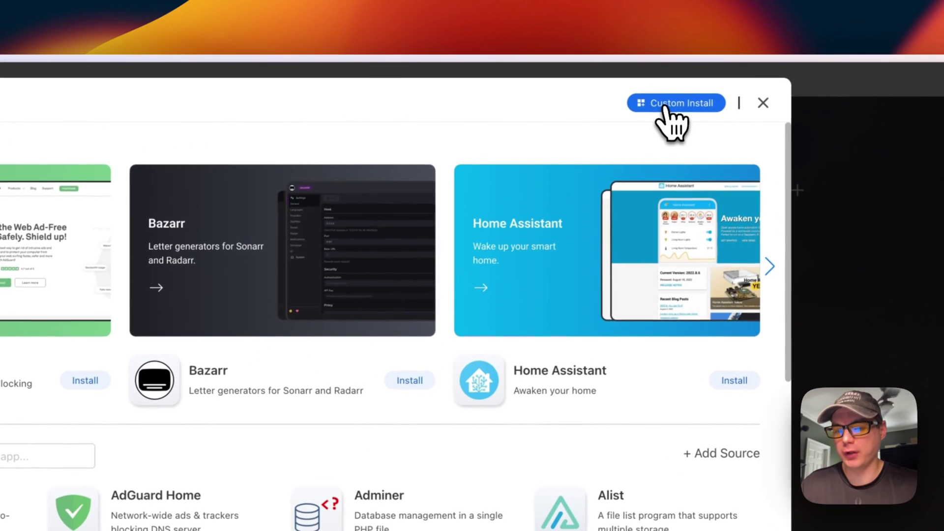
click(666, 105)
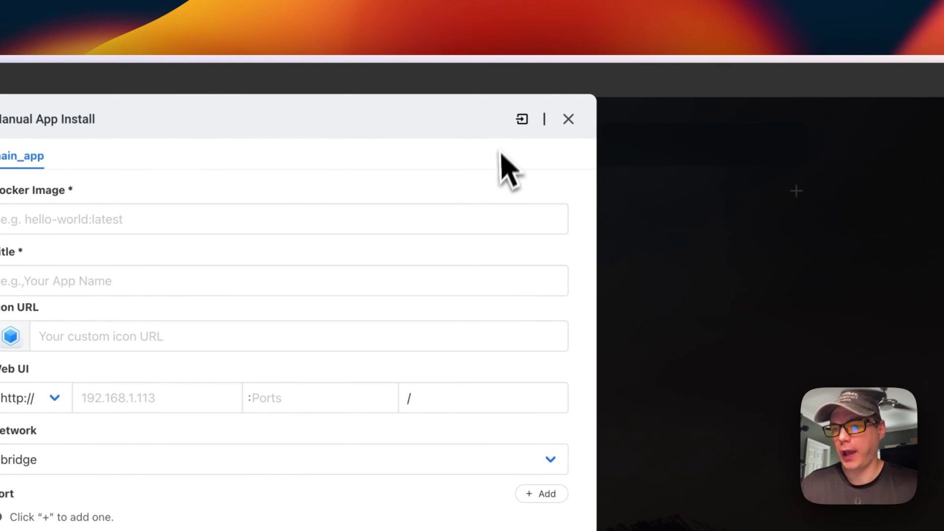
- Import the pasted LibreSpeed compose YAML into the form and acknowledge the notice
click(522, 120)
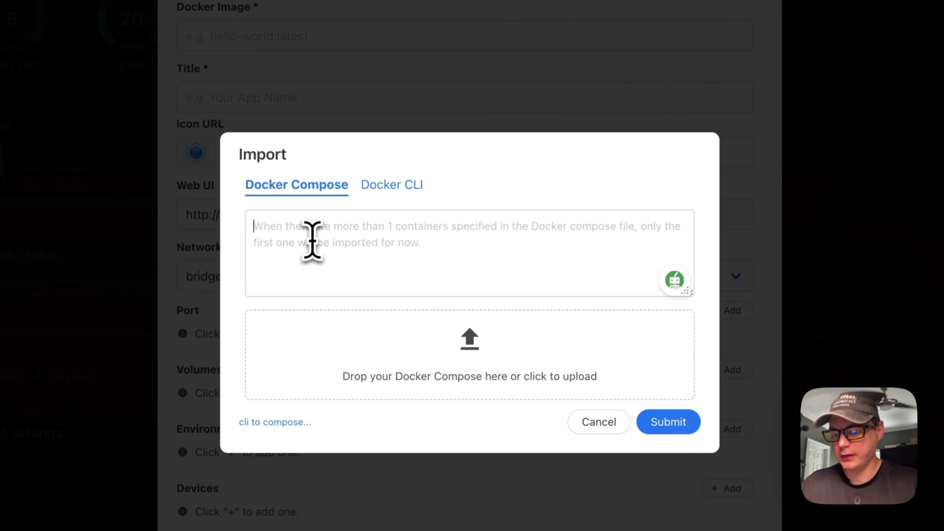
key(super+v)
scroll(325, 246, up, 10)
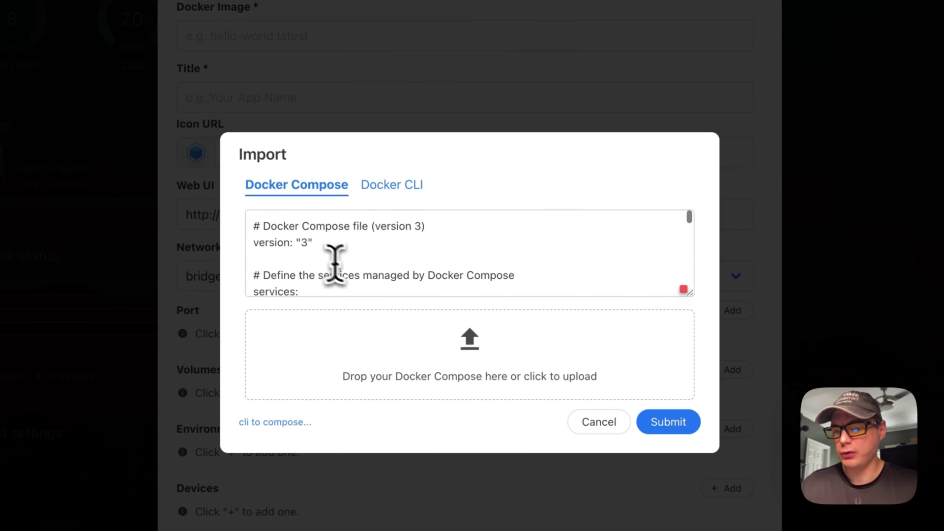
click(639, 359)
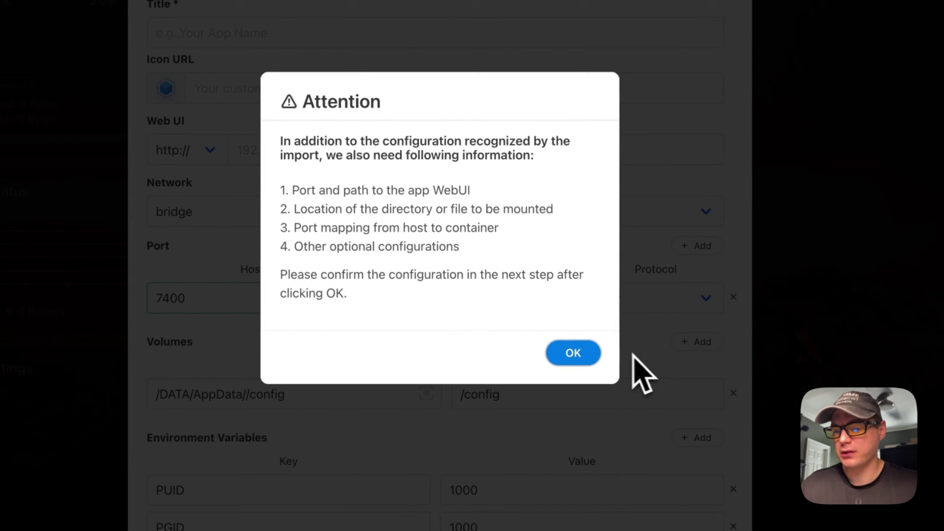
click(575, 353)
- Set the app title to Librespeed
click(182, 27)
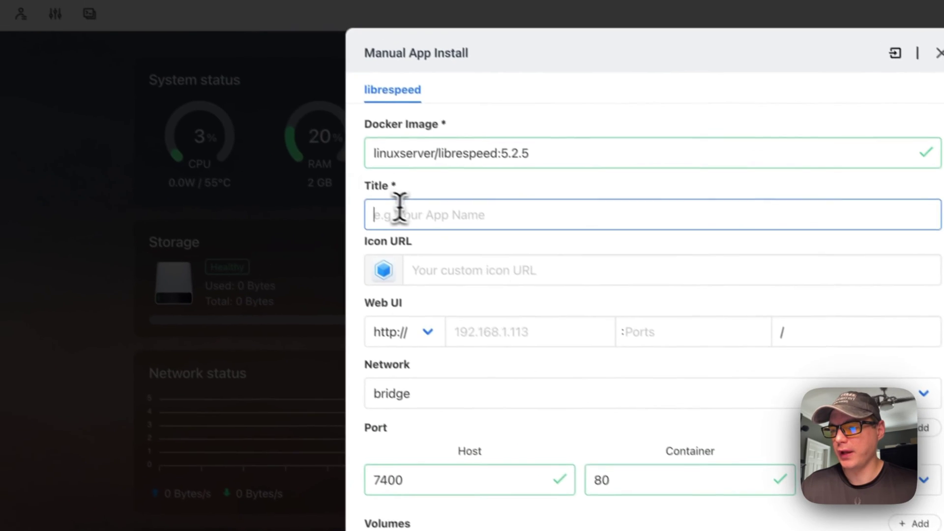
text(Librespe)
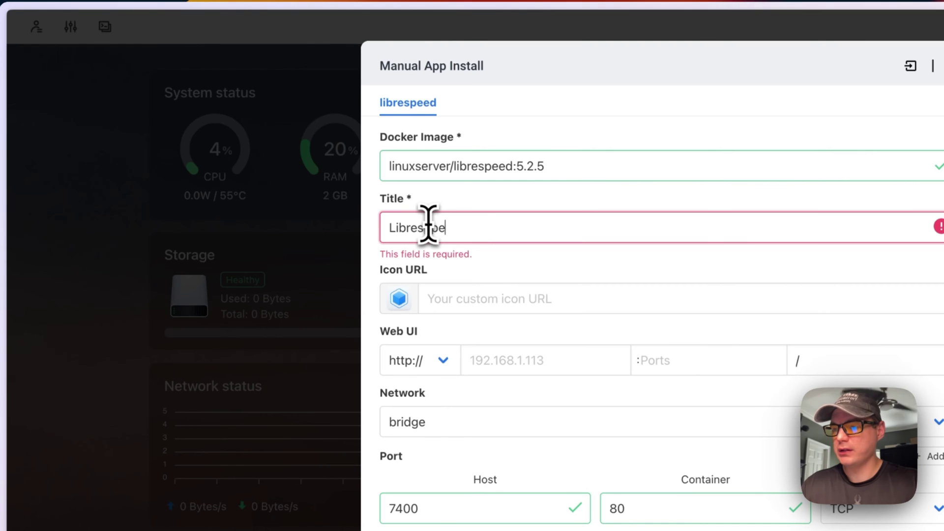
text(ed)
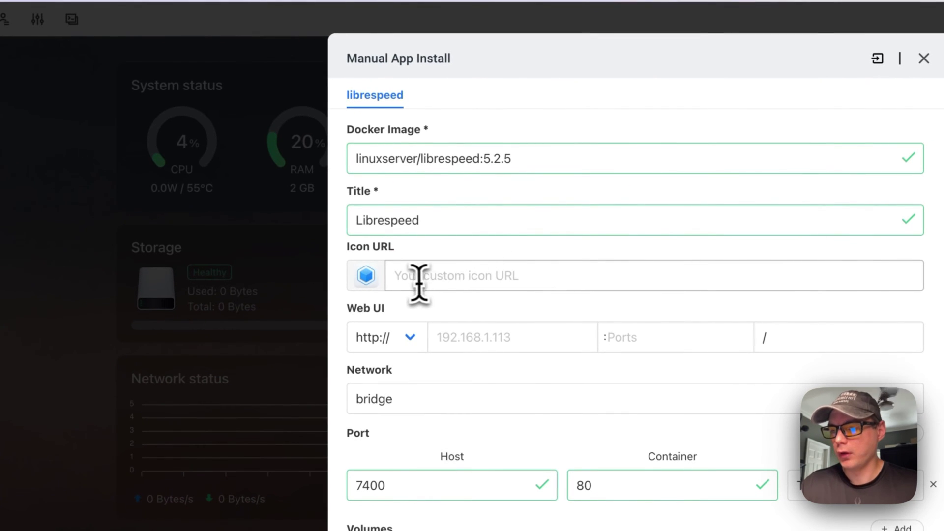
click(439, 277)
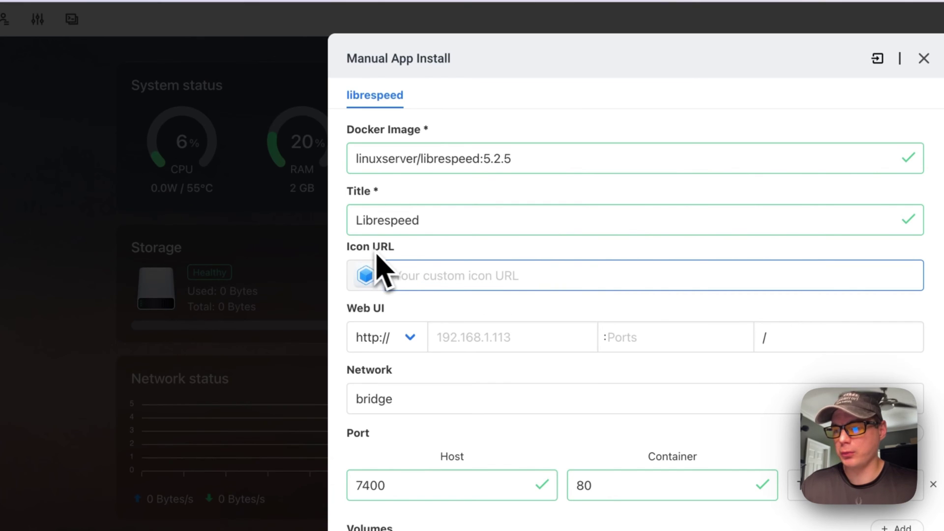
- Copy the LibreSpeed icon URL from the folder's README on GitHub and return to CasaOS
mouse_move(78, 316)
click(128, 219)
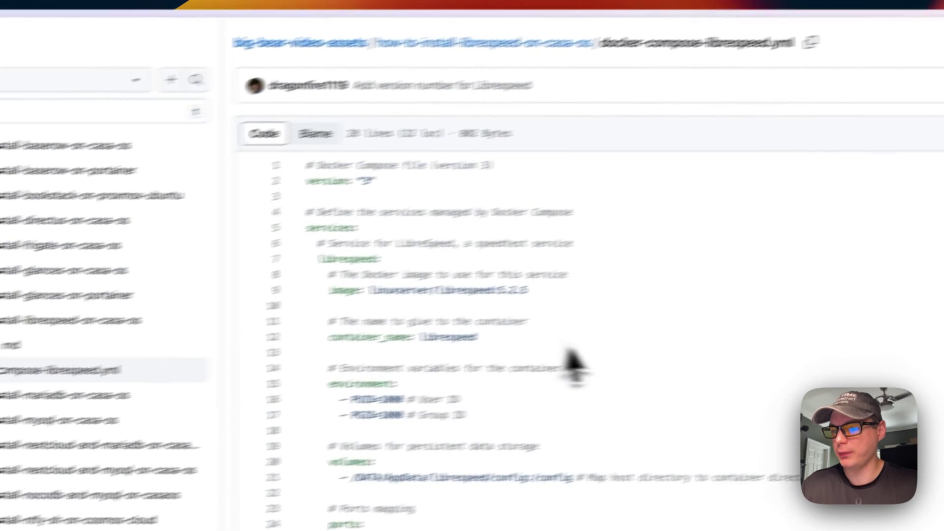
click(471, 44)
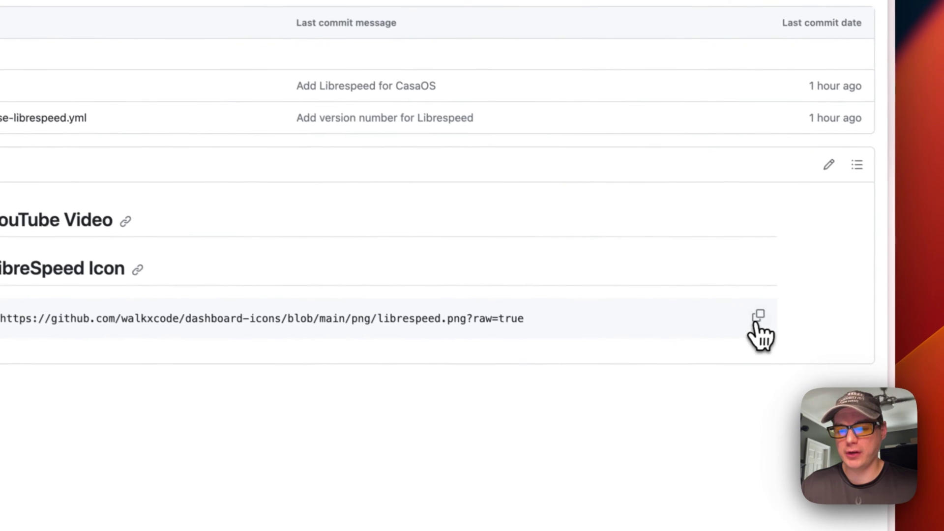
click(943, 471)
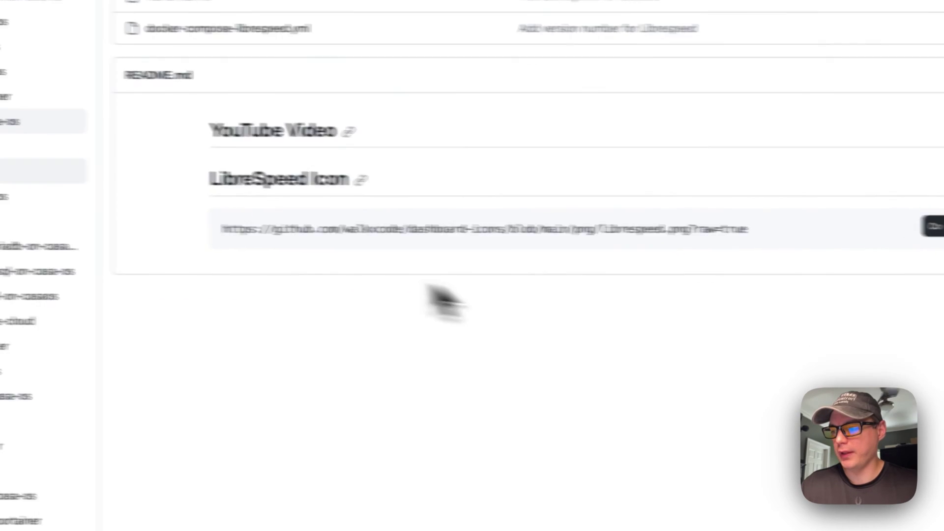
mouse_move(0, 175)
click(28, 221)
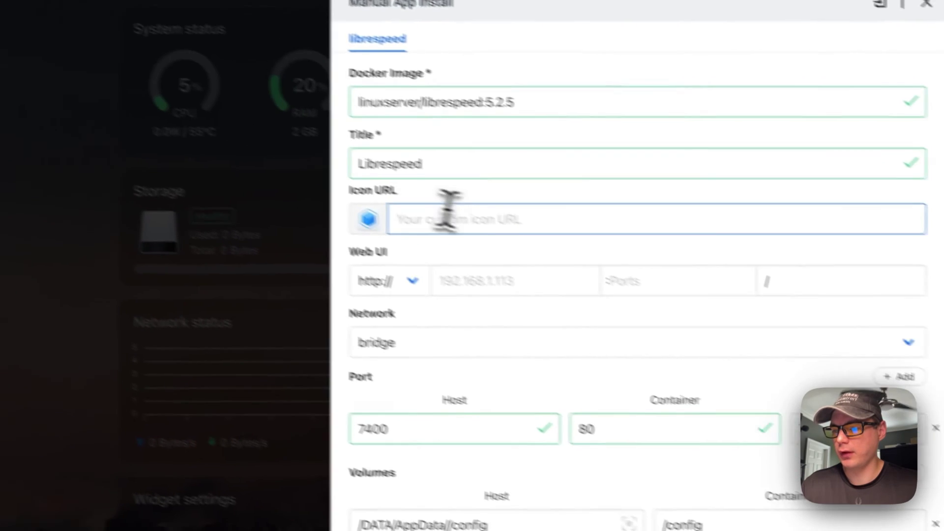
- Use the librespeed.png icon URL and set the web UI port to 7400
key(super+v)
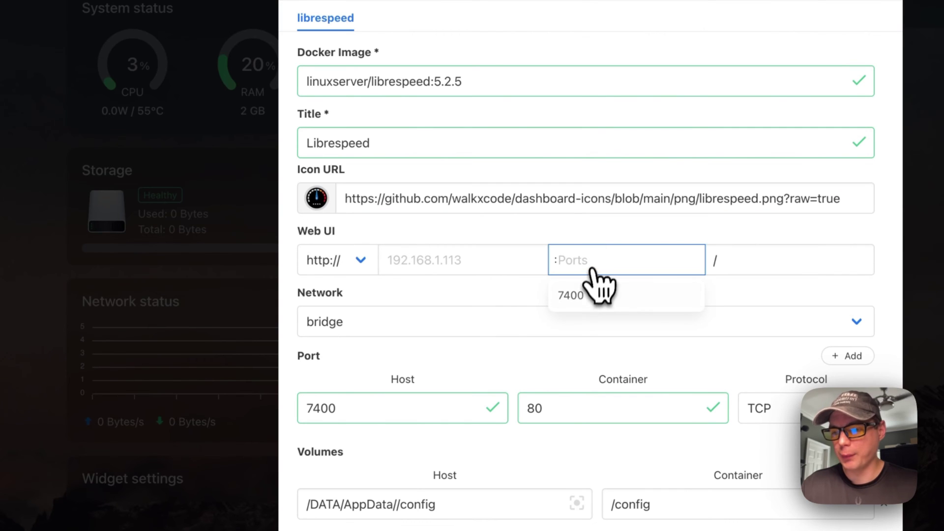
click(587, 294)
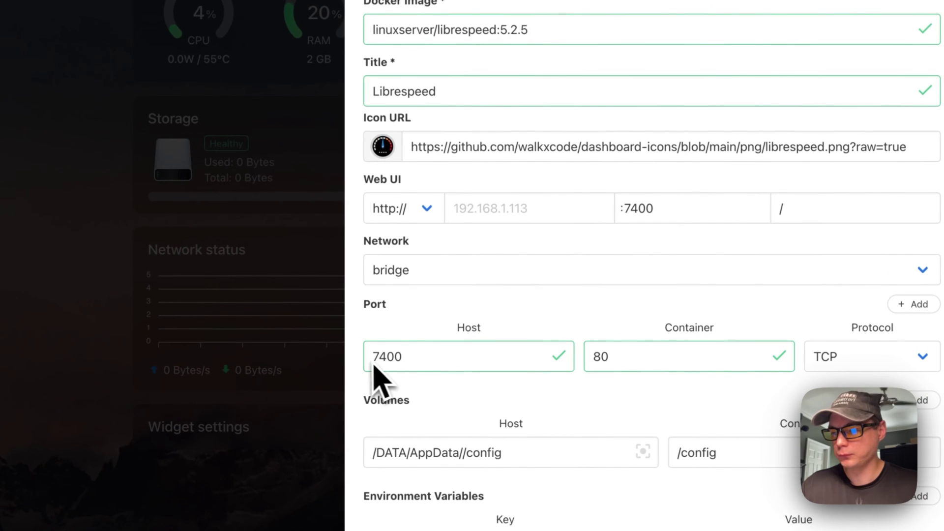
scroll(480, 354, down, 5)
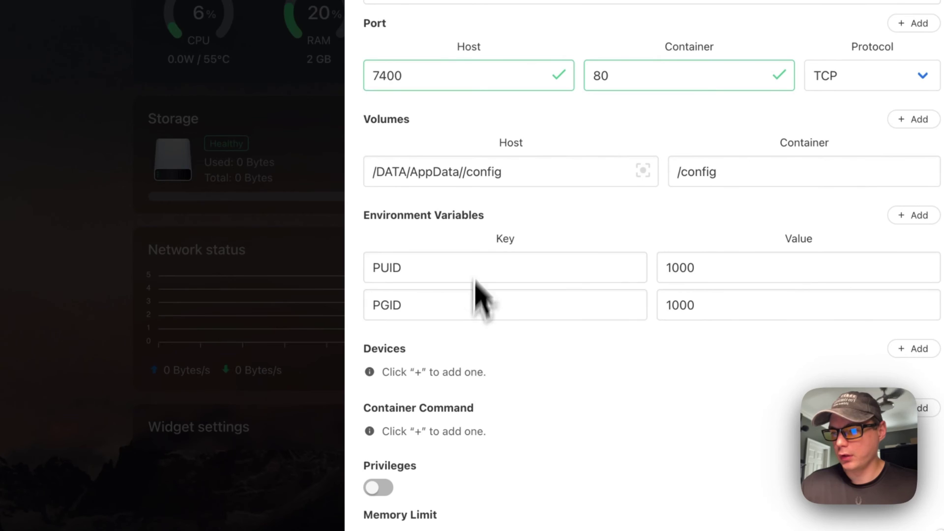
scroll(482, 295, up, 2)
- Keep bridge networking, set the config volume to /DATA/AppData/librespeed/config, and install
click(457, 76)
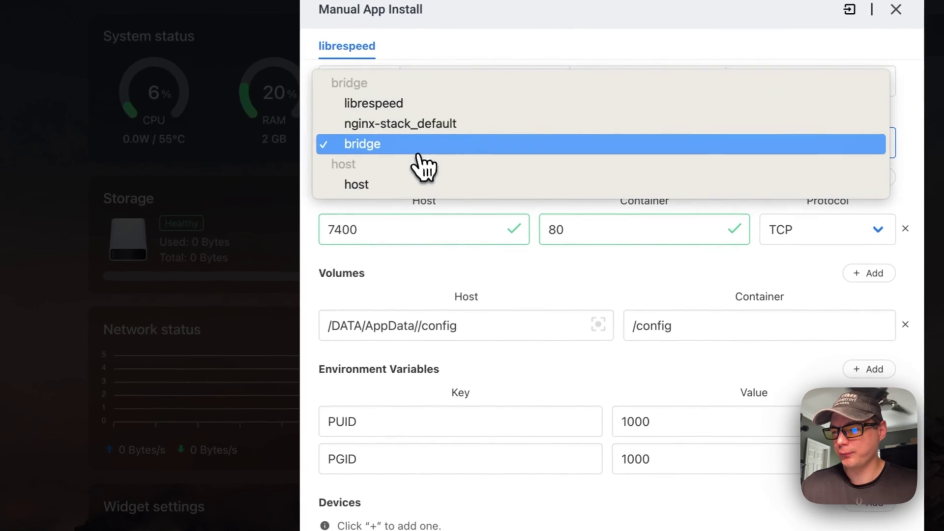
click(459, 305)
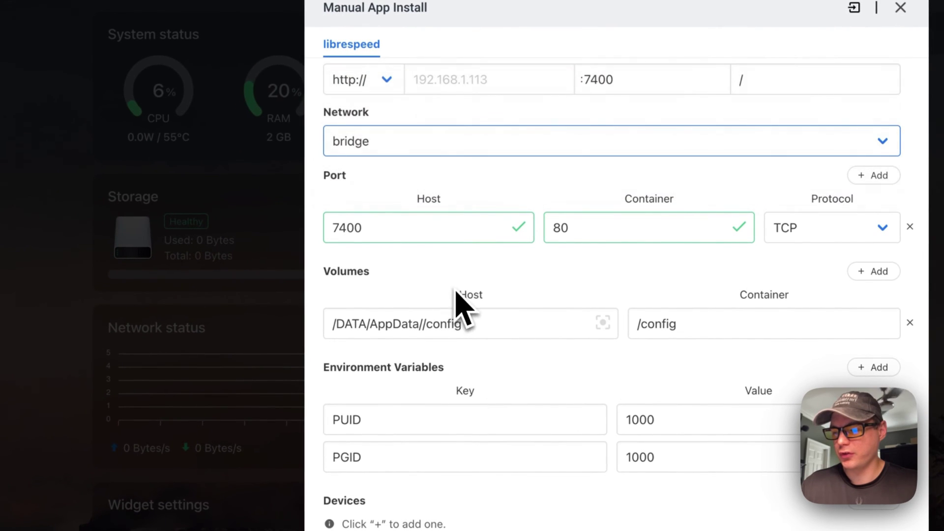
click(413, 324)
text(libre)
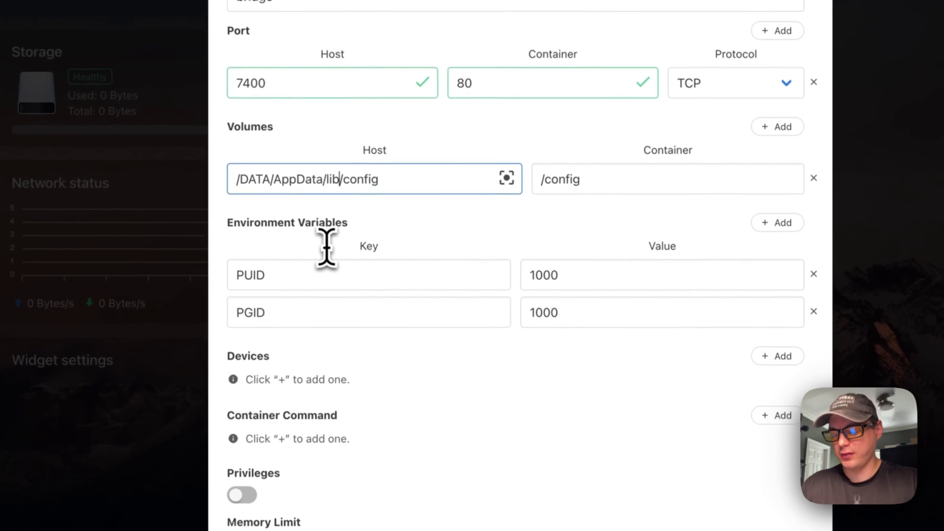
text(speed)
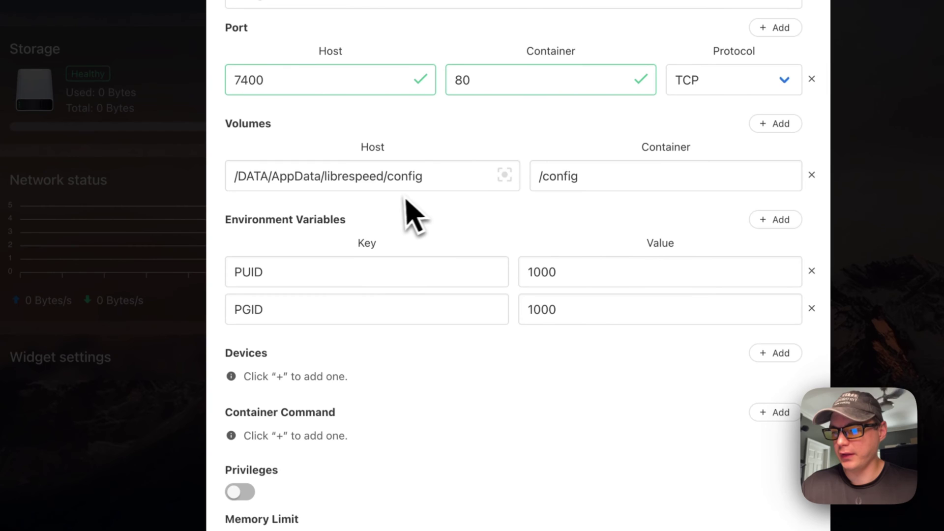
scroll(406, 202, down, 5)
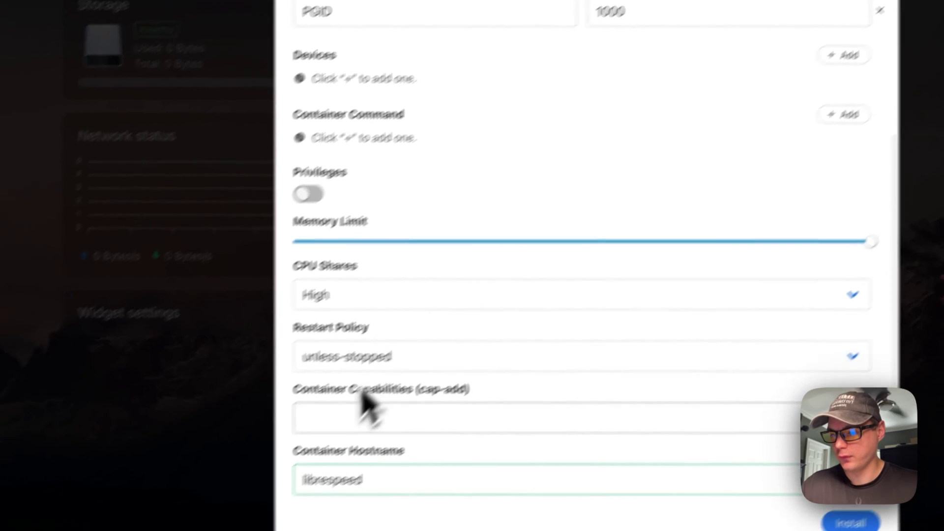
scroll(393, 206, up, 8)
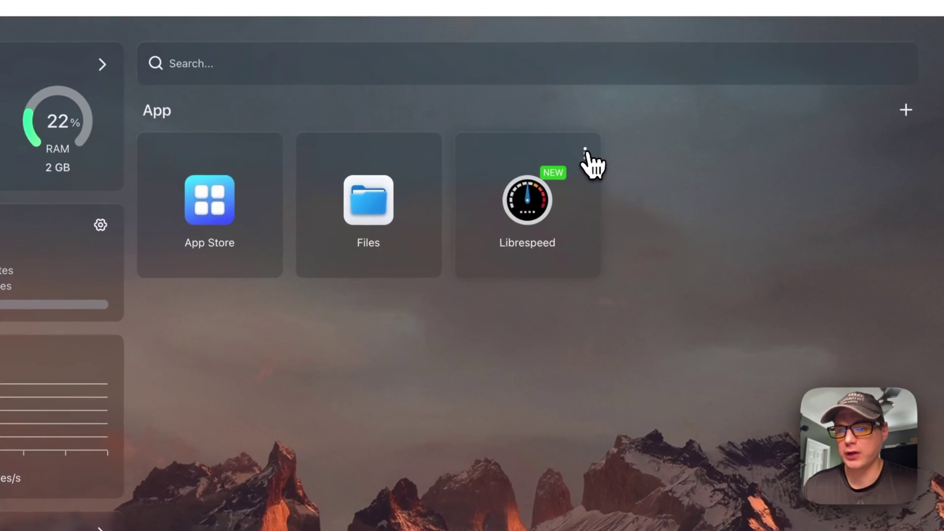
- Write 'testing' in the Librespeed app's tips note and save it
click(567, 146)
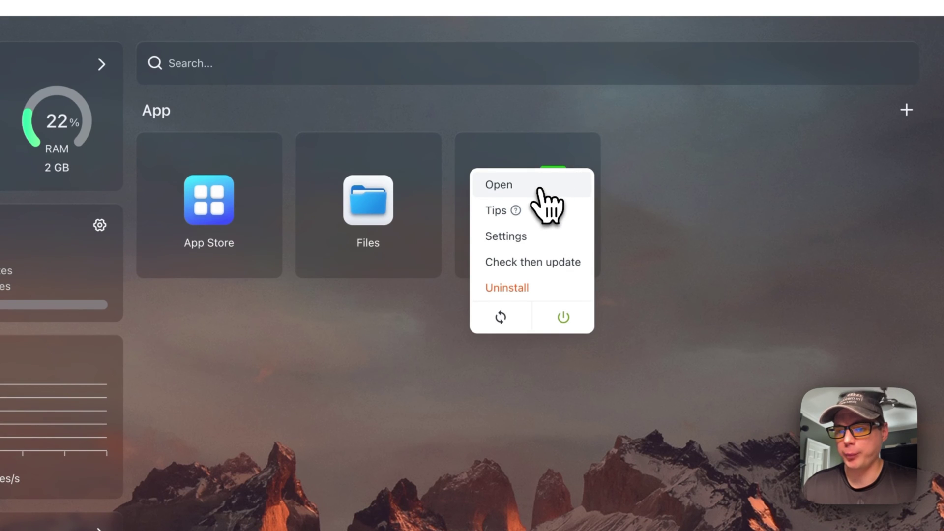
click(533, 210)
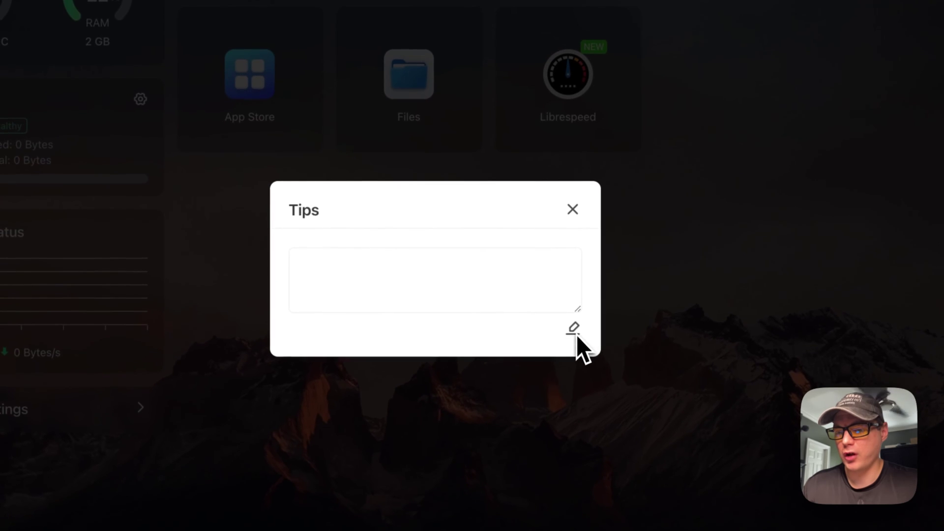
click(563, 361)
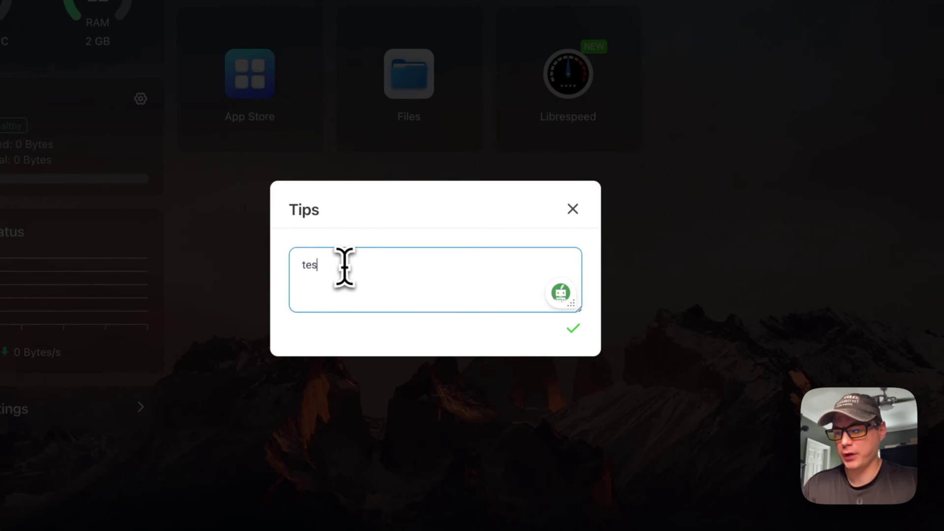
click(574, 330)
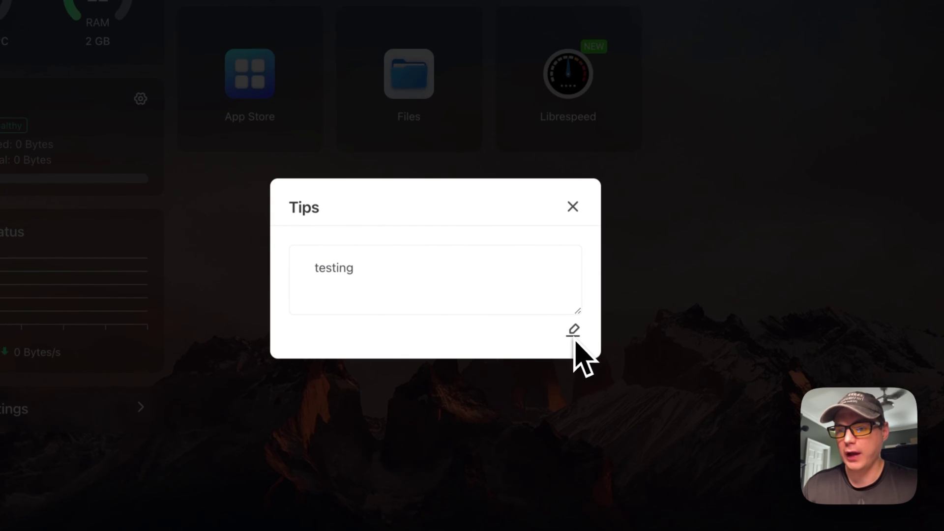
click(572, 206)
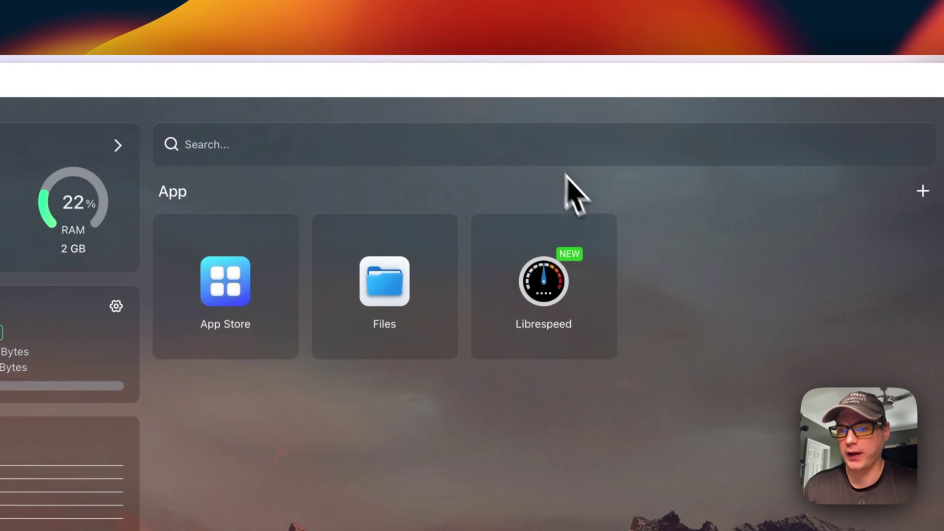
- Reopen the Librespeed tips note to confirm it saved
right_click(602, 231)
click(553, 294)
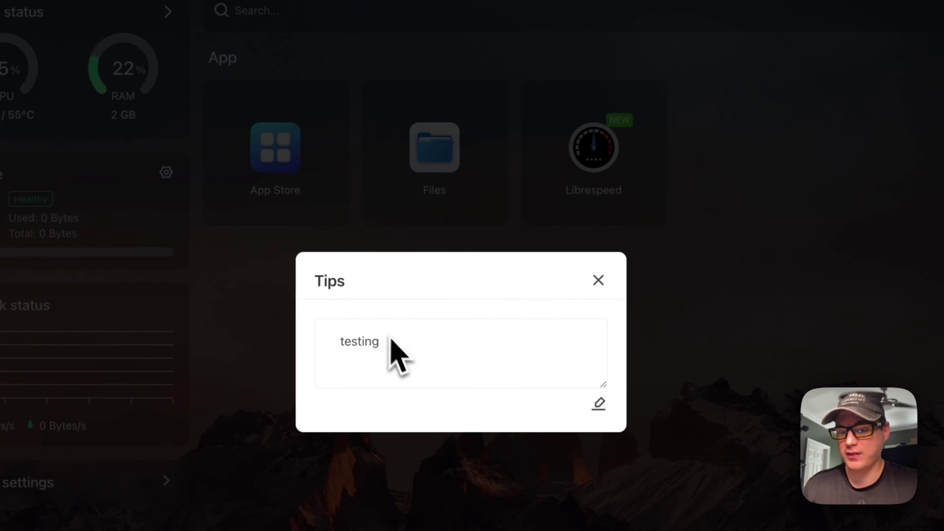
click(590, 288)
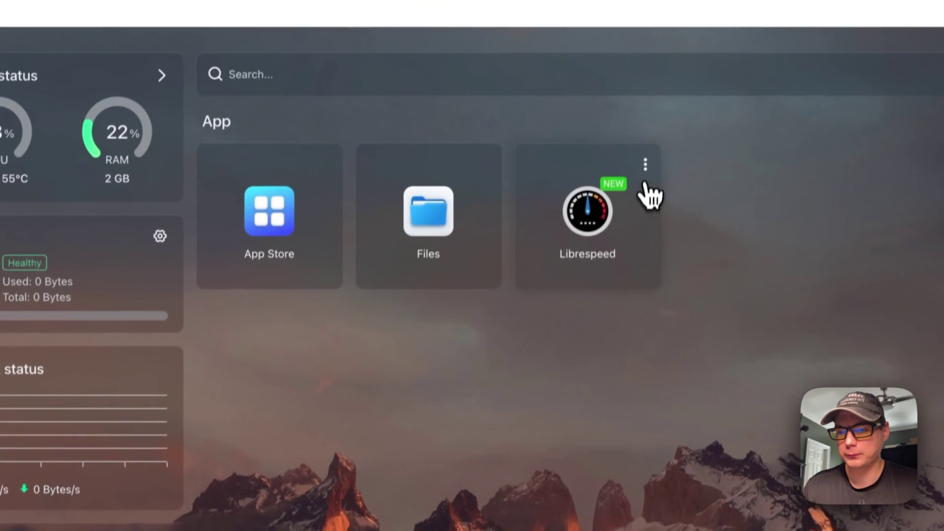
click(651, 103)
click(589, 265)
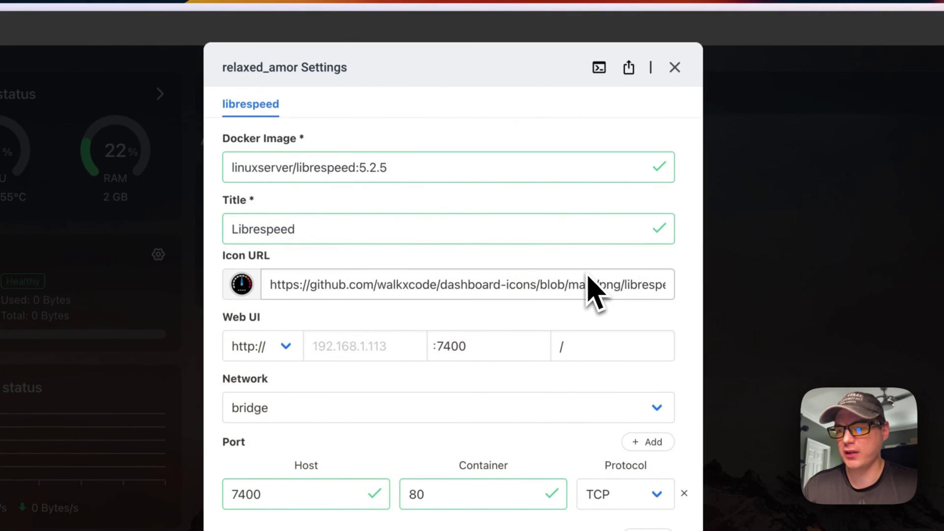
scroll(354, 344, down, 8)
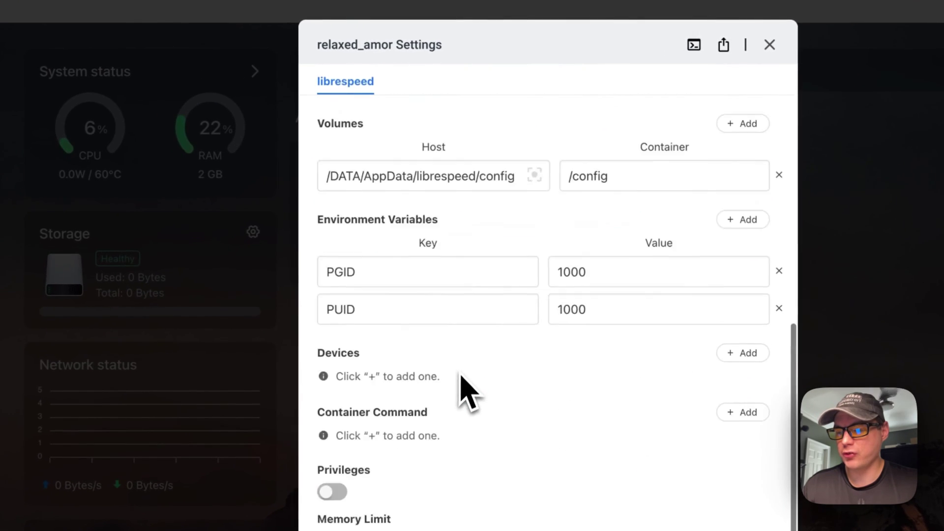
scroll(467, 394, down, 3)
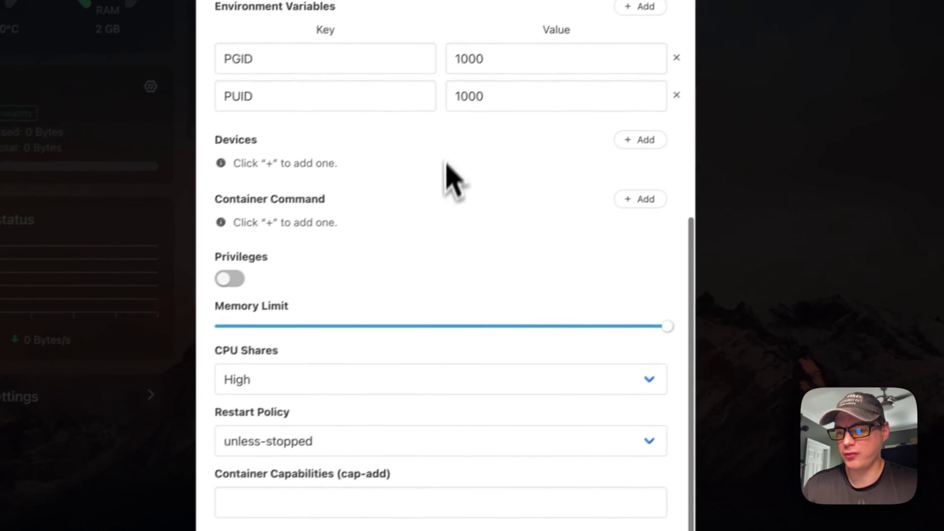
scroll(546, 256, up, 8)
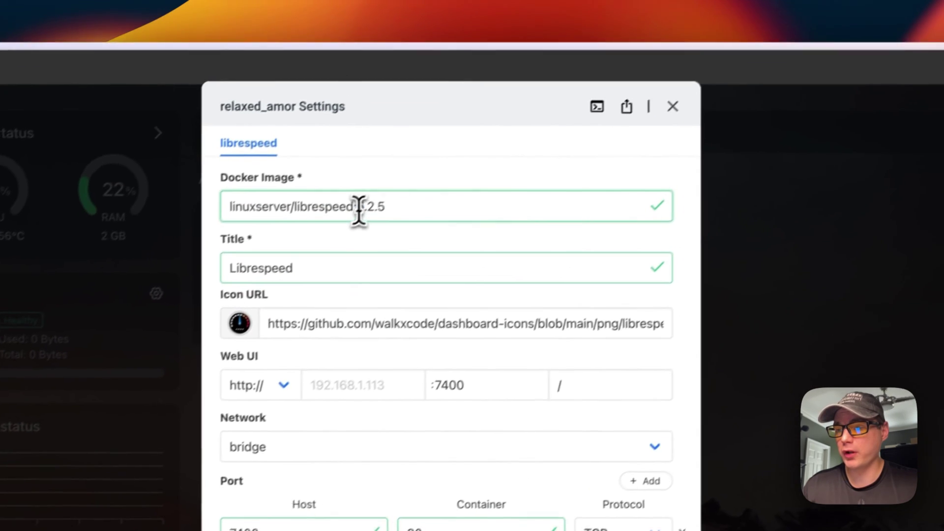
double_click(396, 113)
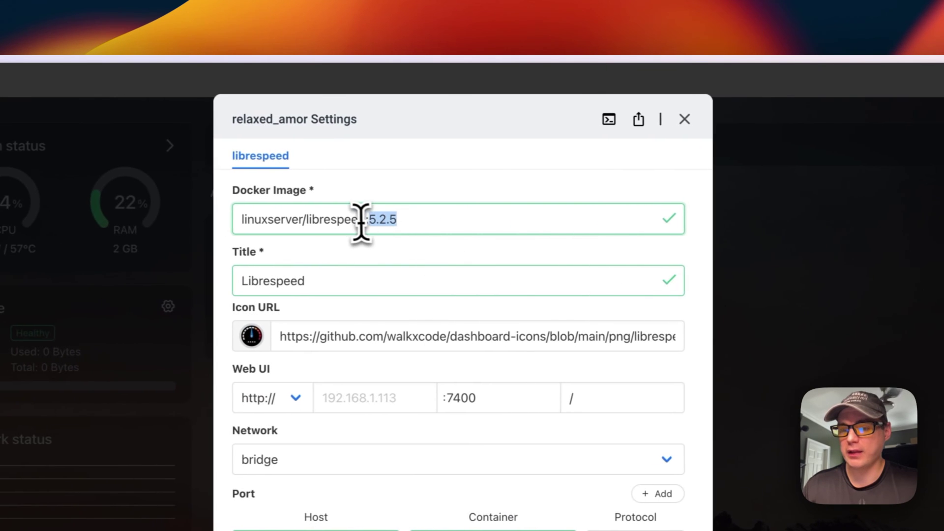
click(315, 220)
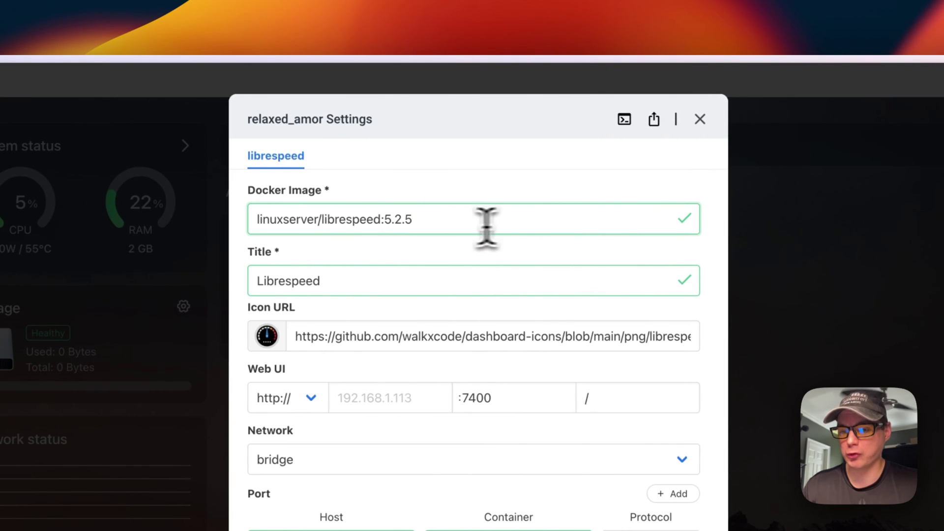
scroll(489, 243, down, 6)
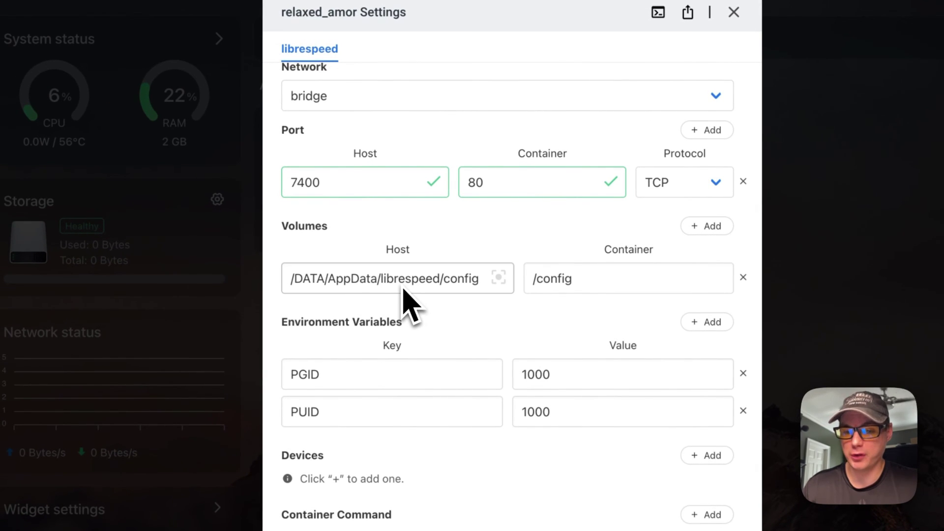
scroll(404, 292, up, 5)
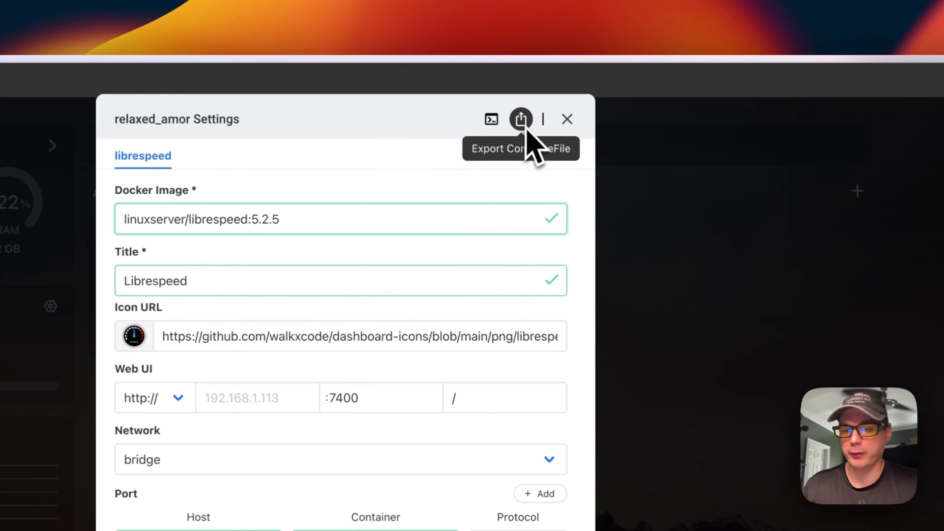
click(566, 120)
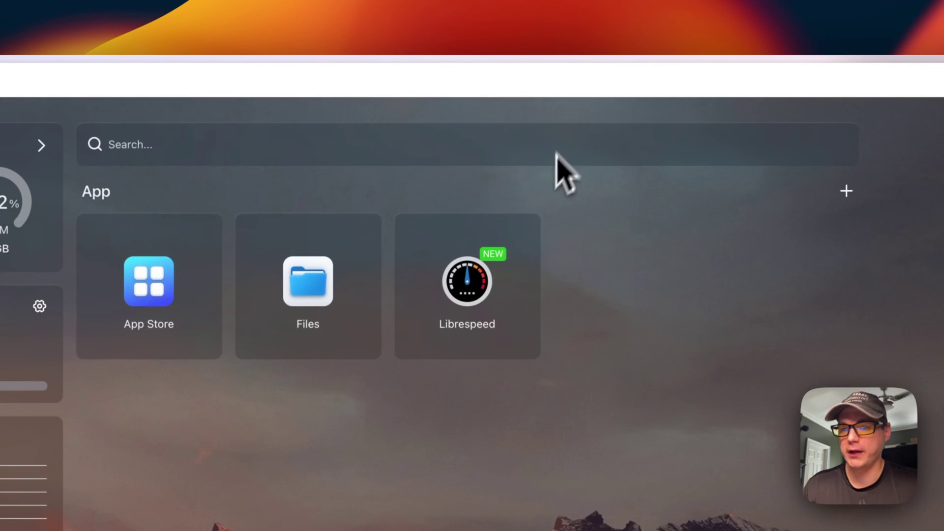
click(525, 234)
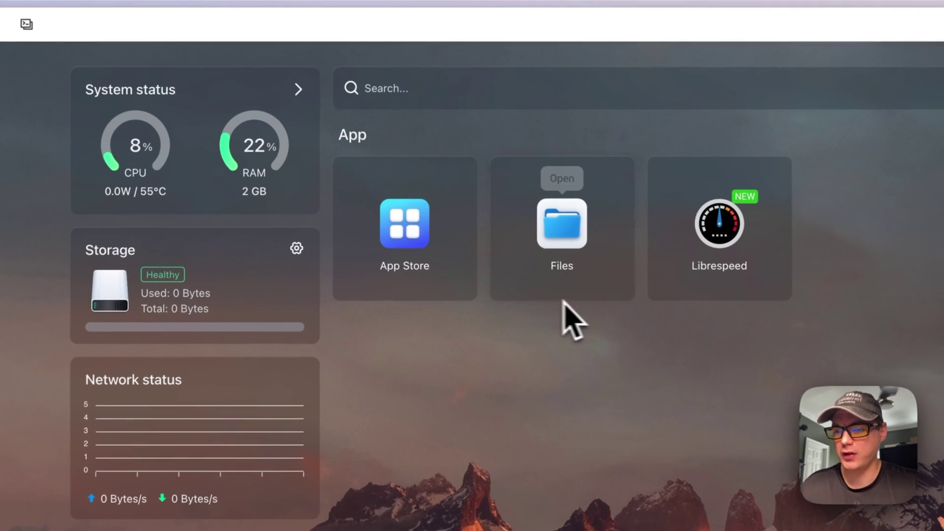
click(458, 172)
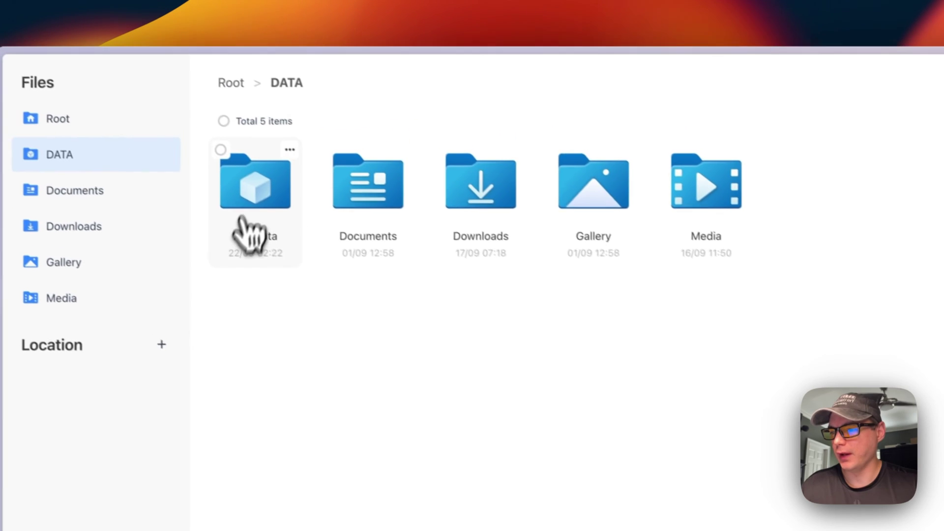
click(186, 155)
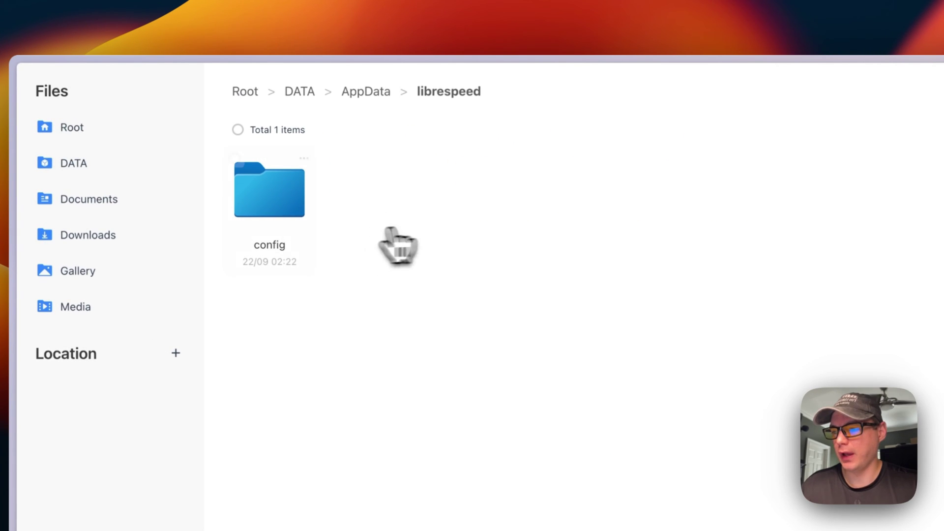
click(287, 223)
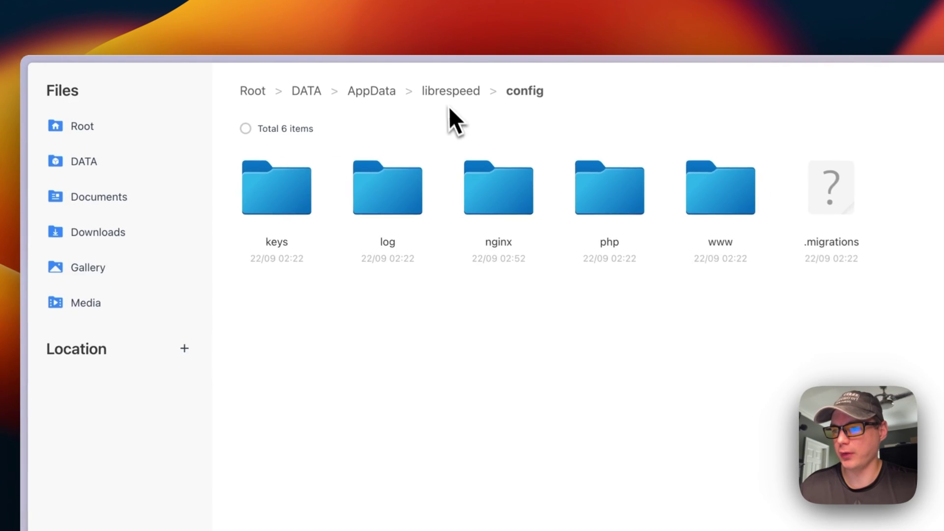
click(269, 91)
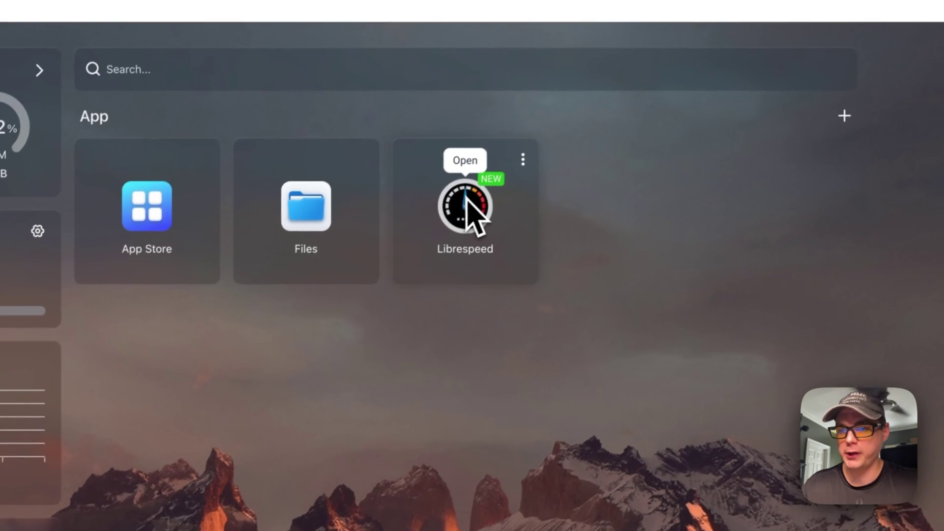
- Open LibreSpeed and run a speed test: 318 Mbps download, 354 Mbps upload
click(569, 112)
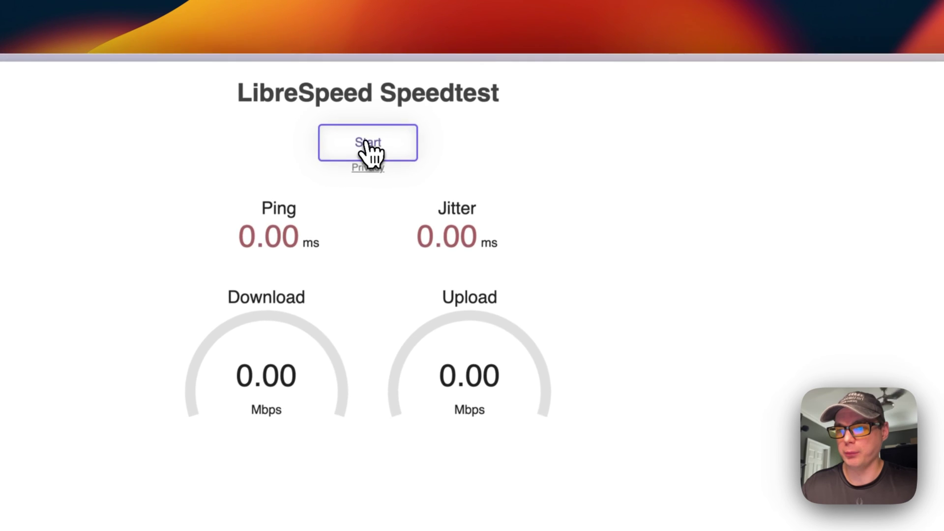
click(365, 141)
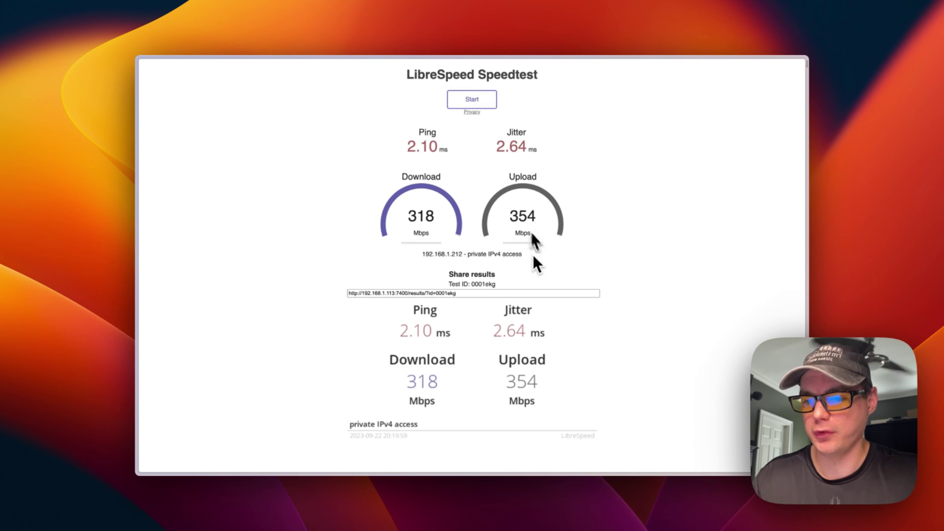
- Open the shared results link in a new tab and copy the results image
scroll(391, 251, down, 2)
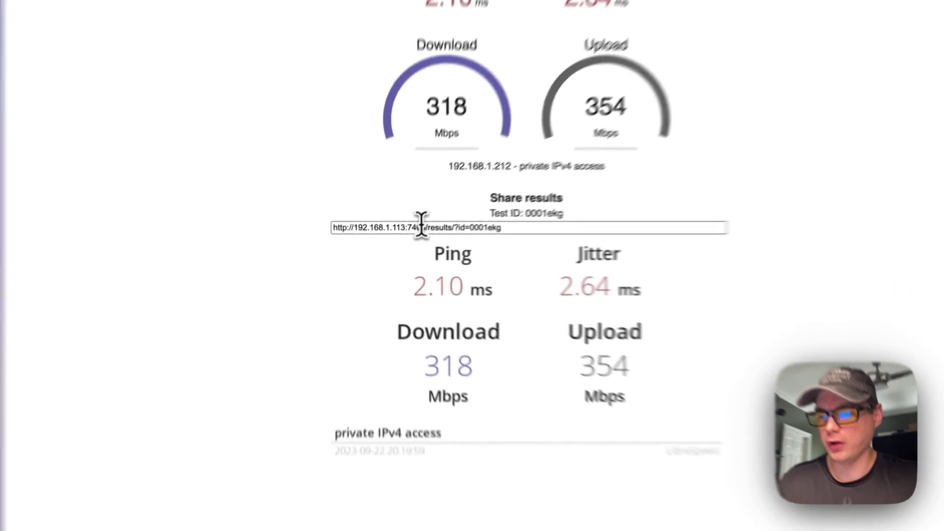
click(409, 241)
click(445, 291)
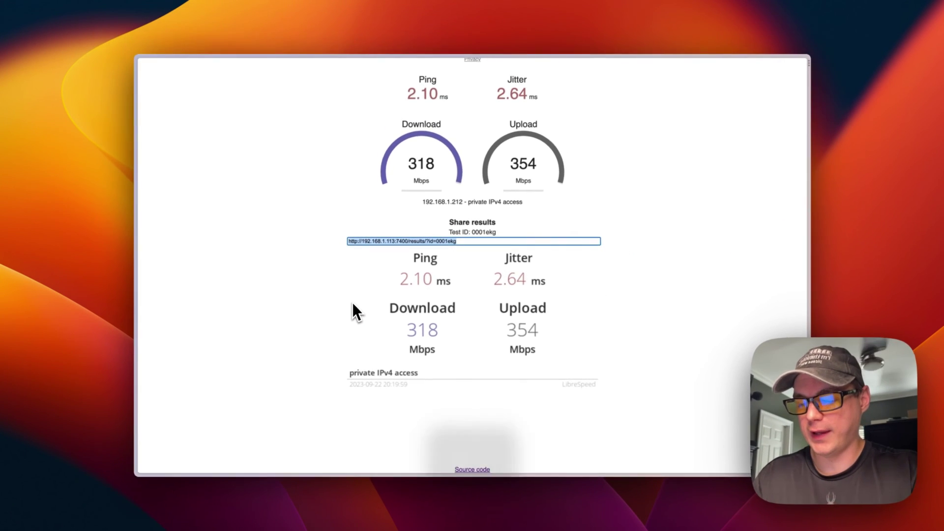
key(super+t)
key(super+v)
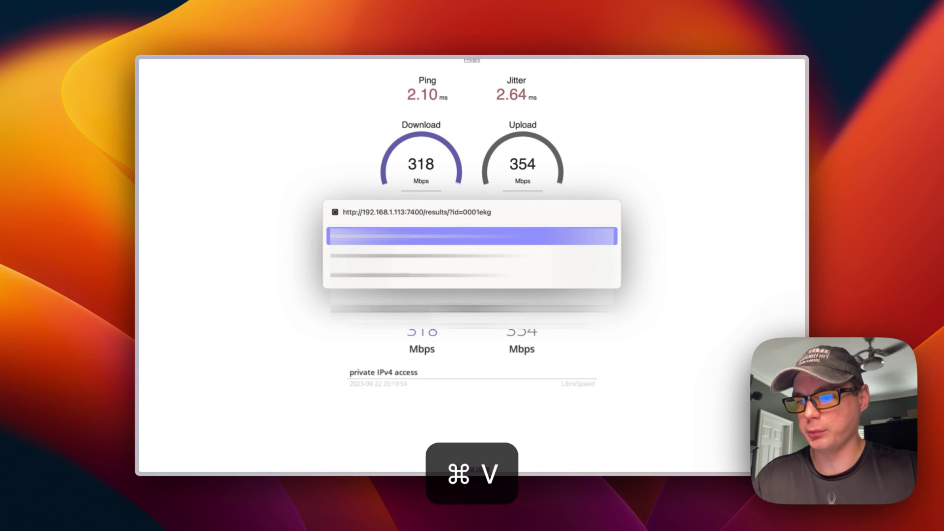
key(Return)
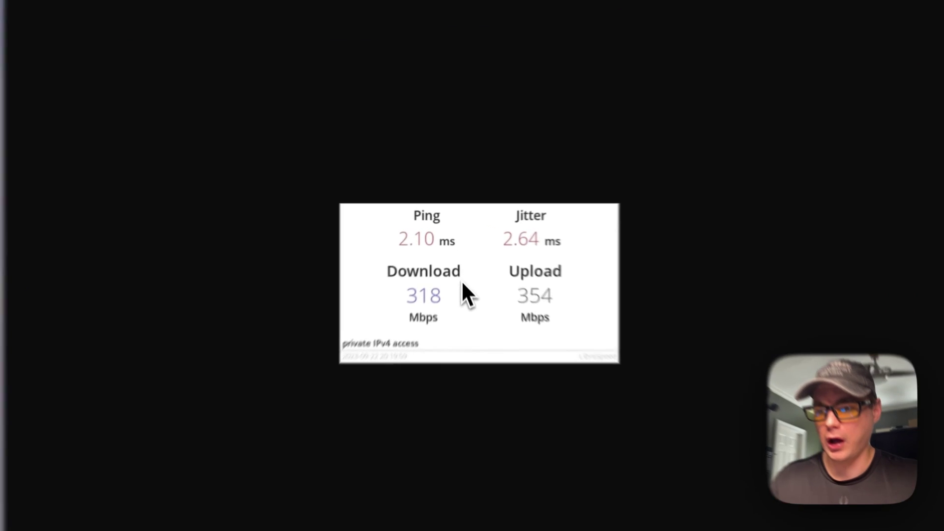
right_click(460, 261)
click(488, 361)
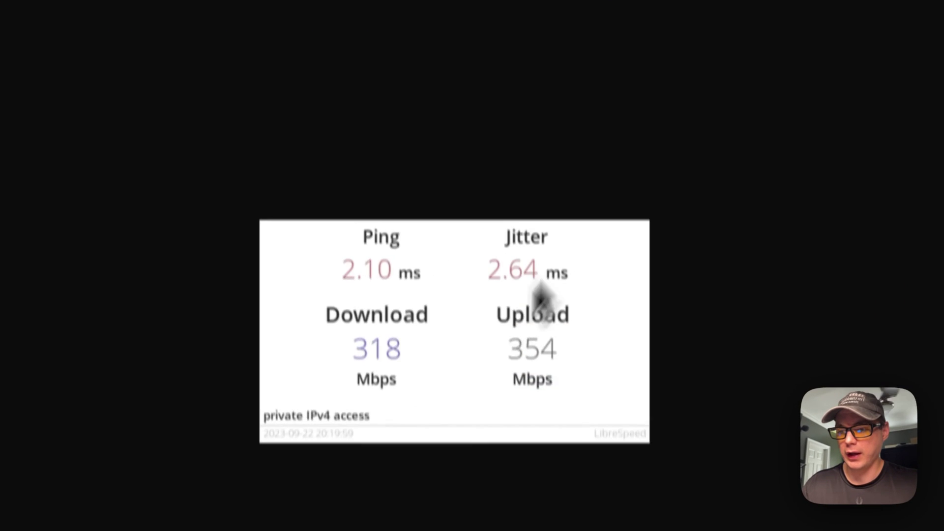